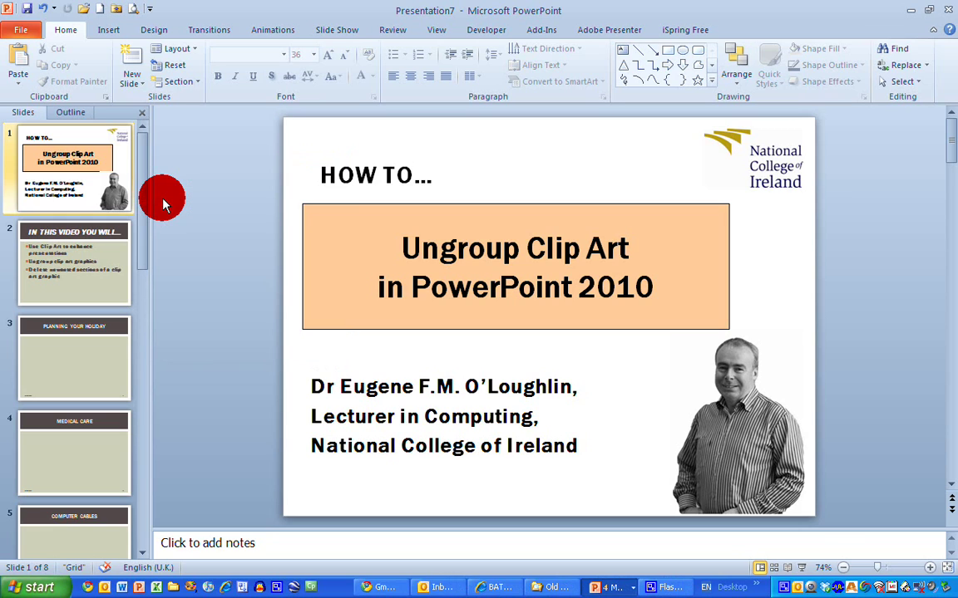
Go to the Planning Your Holiday slide and open the clip art library for inserting an image.
click(83, 294)
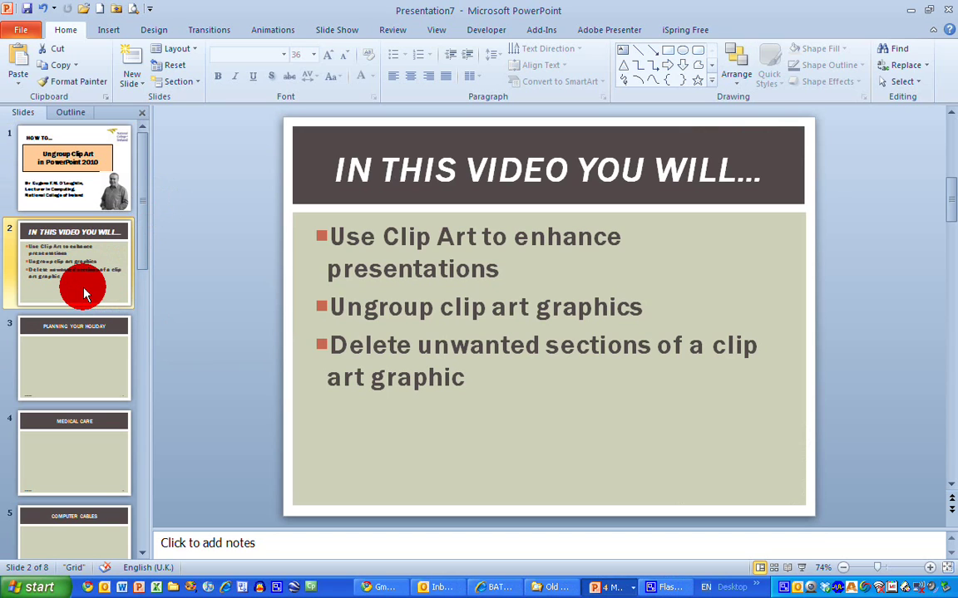
click(100, 380)
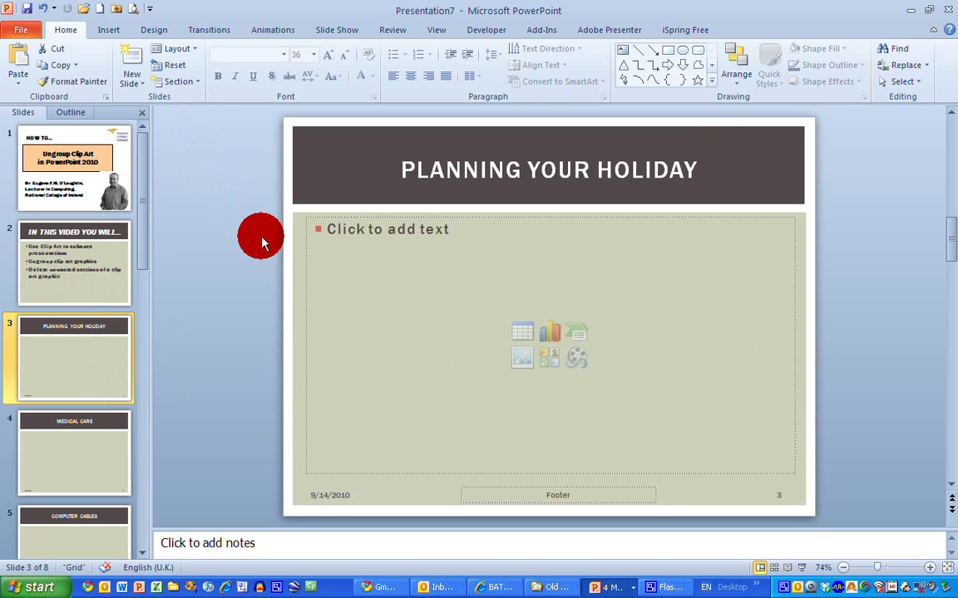
click(109, 30)
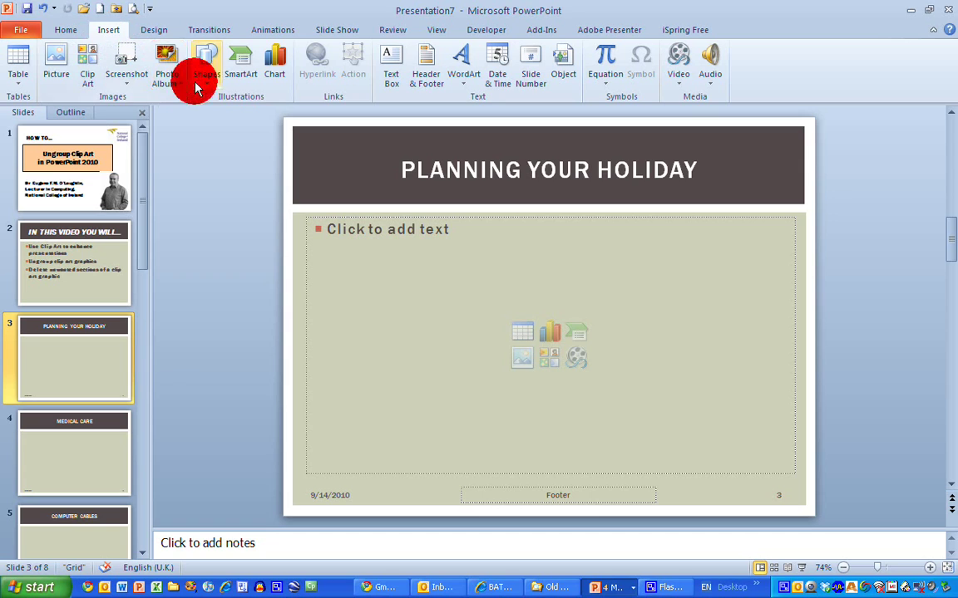
click(91, 67)
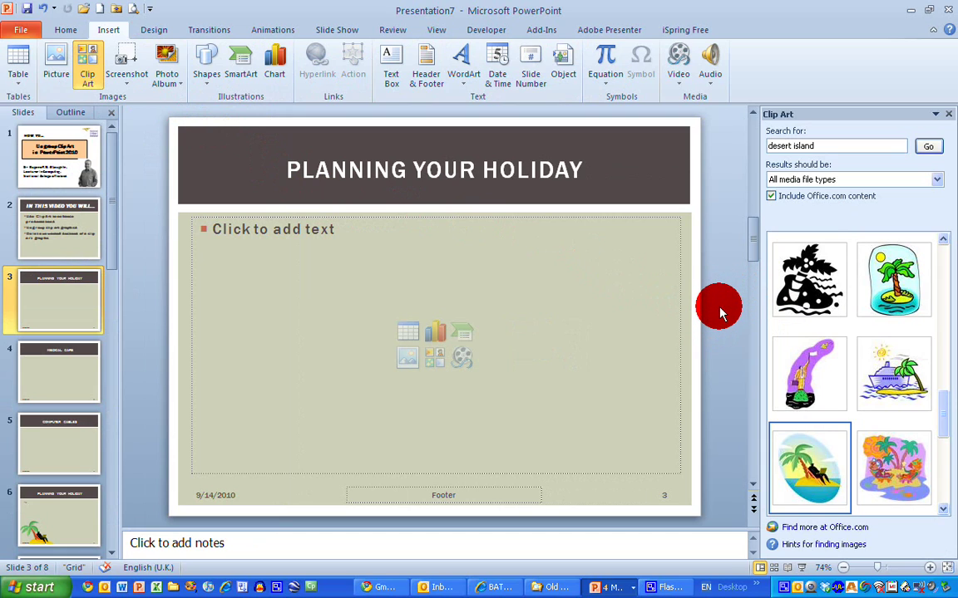
Insert the desert island clip art of a figure in a deckchair under a palm and enlarge it to about 12.6 by 11.6 cm.
click(836, 148)
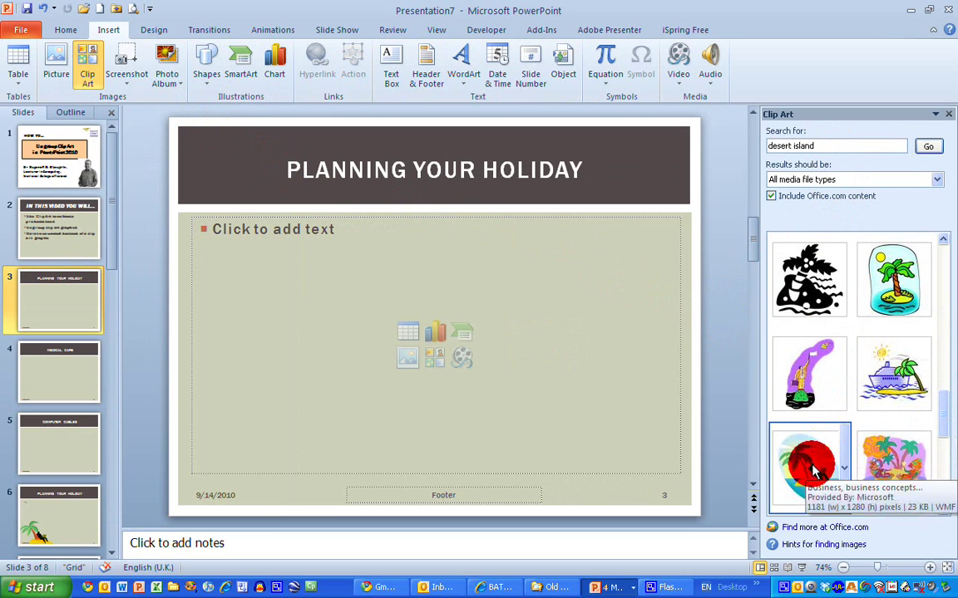
scroll(940, 427, down, 1)
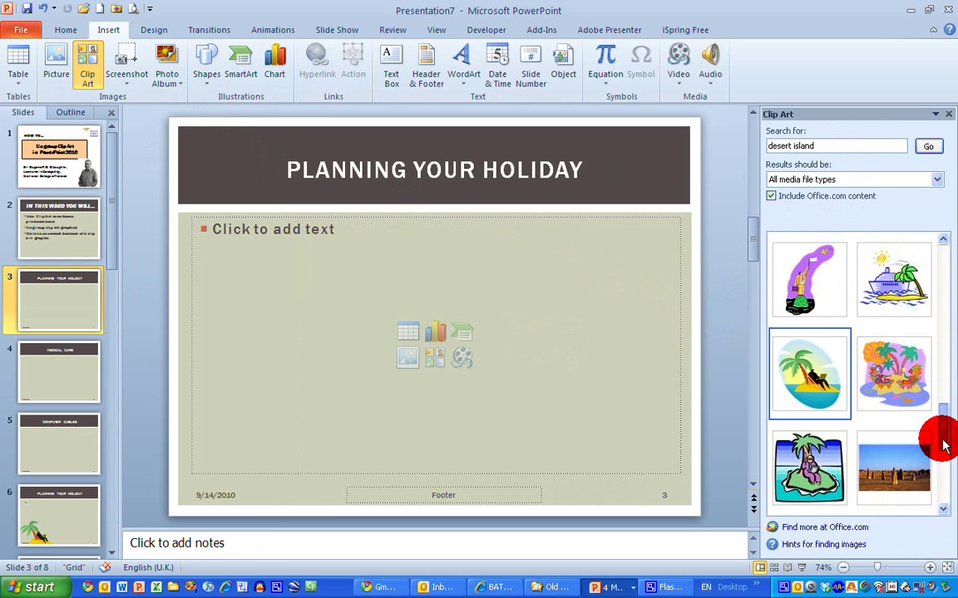
click(811, 379)
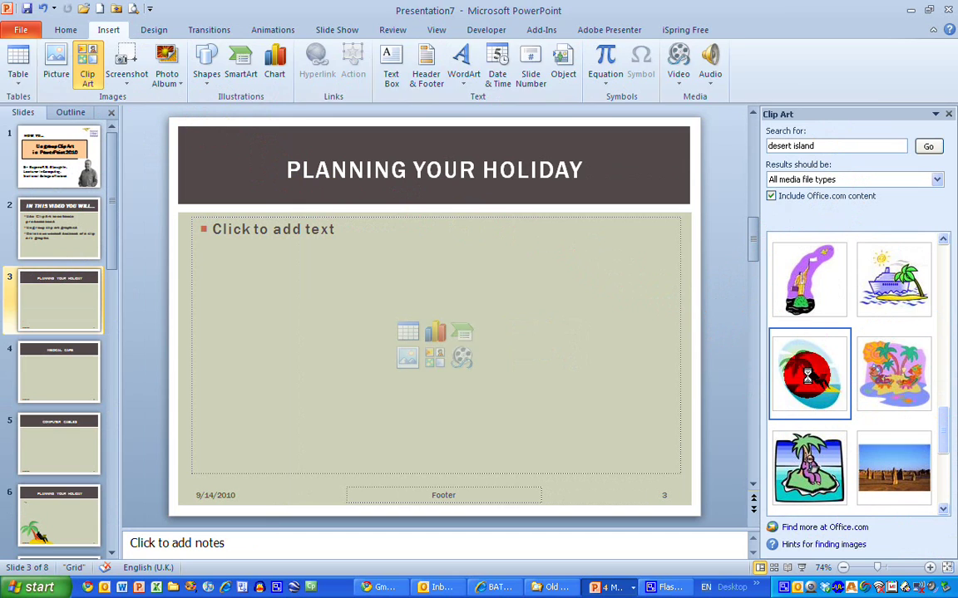
drag(449, 331, 414, 287)
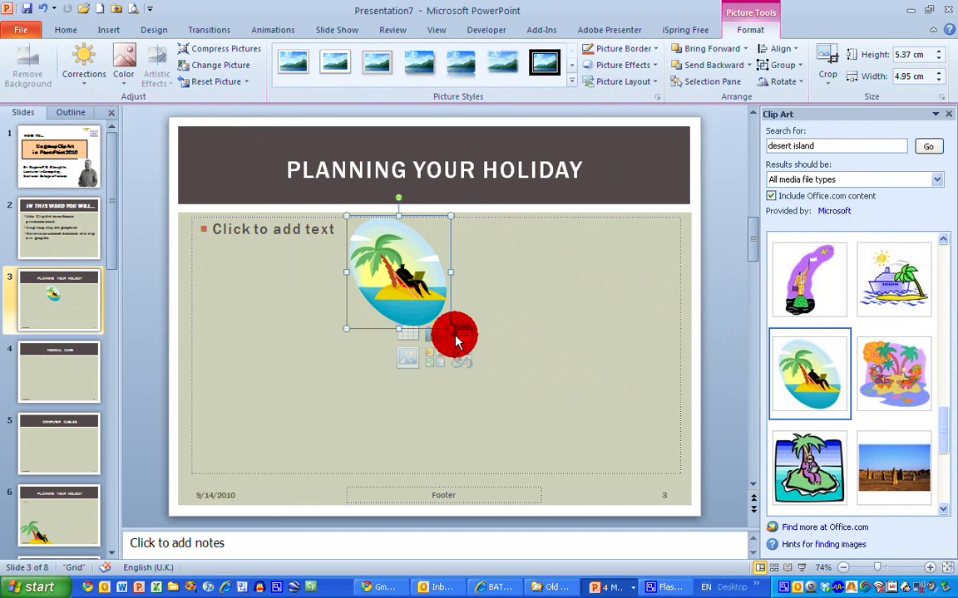
drag(446, 328, 589, 471)
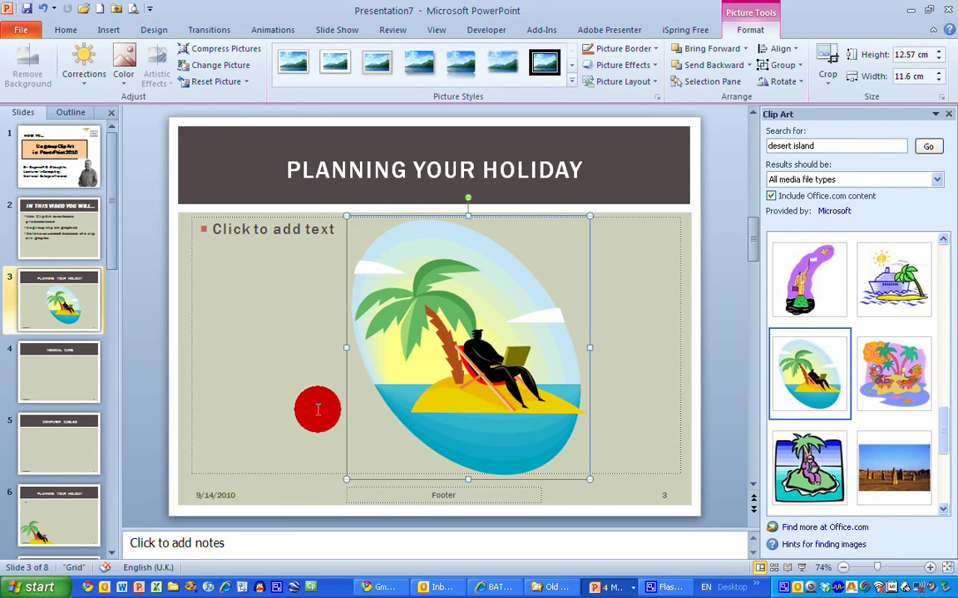
Ungroup the desert island clip art, agreeing to convert it to a Microsoft Office drawing object.
right_click(470, 332)
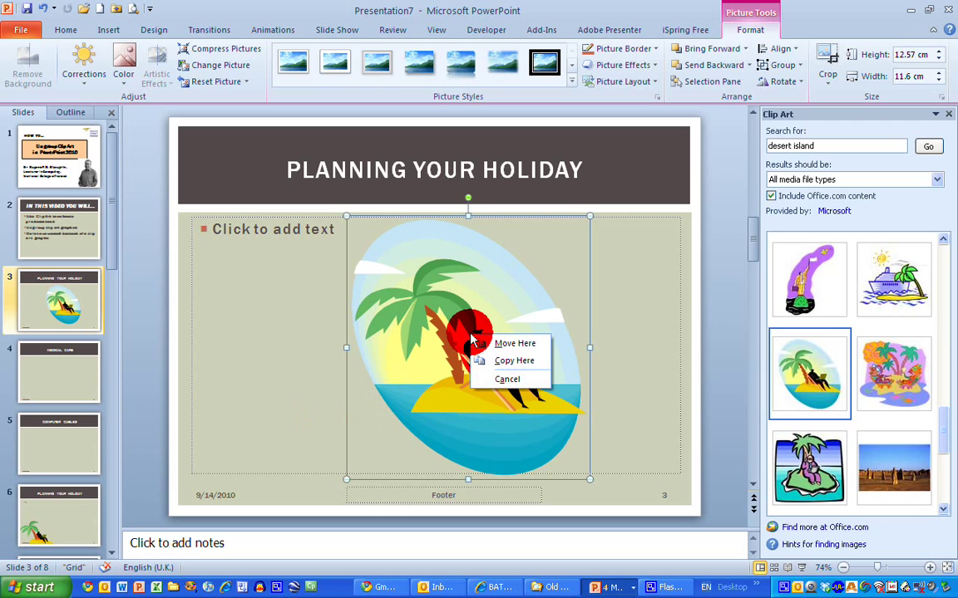
right_click(400, 381)
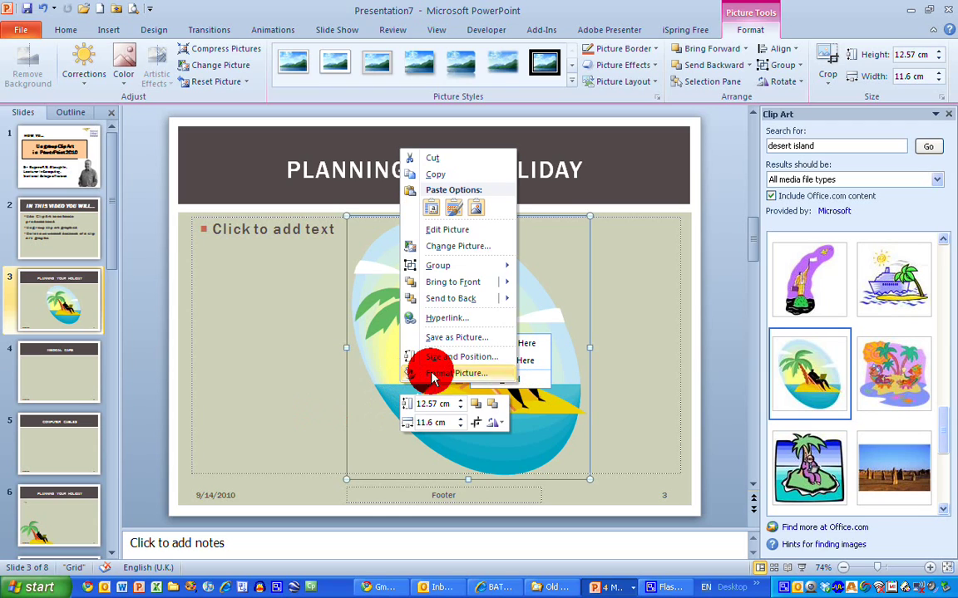
mouse_move(466, 266)
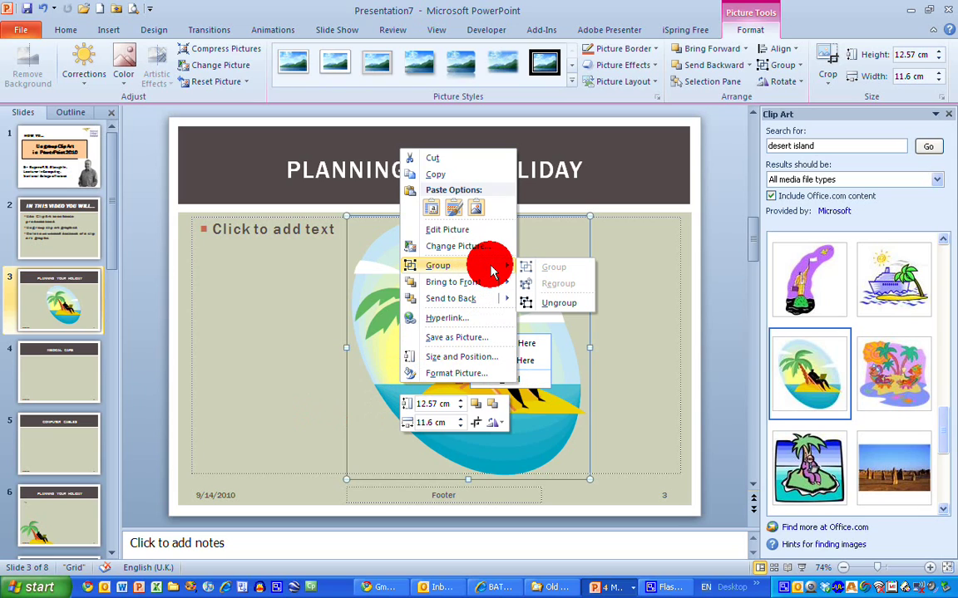
click(564, 304)
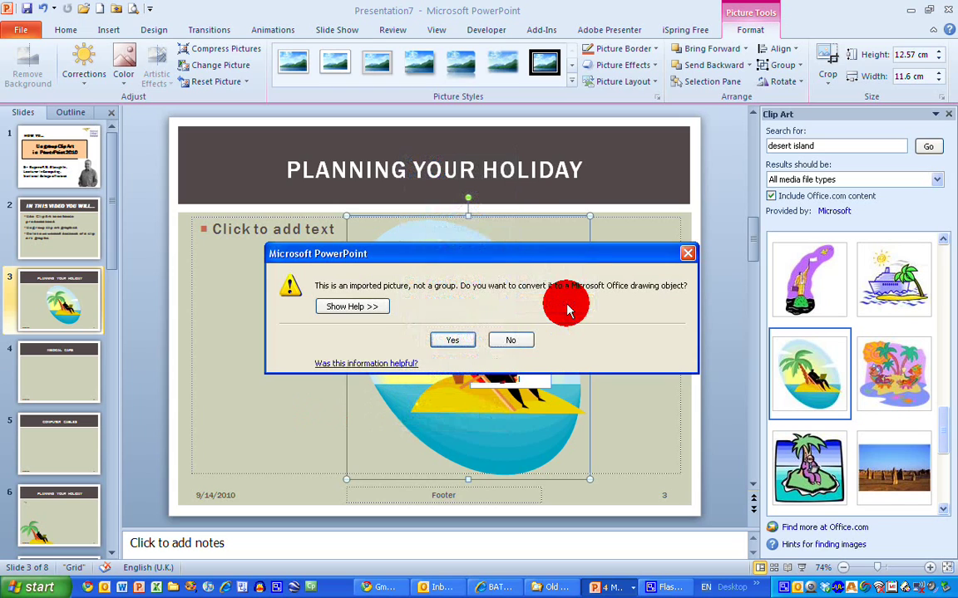
click(455, 341)
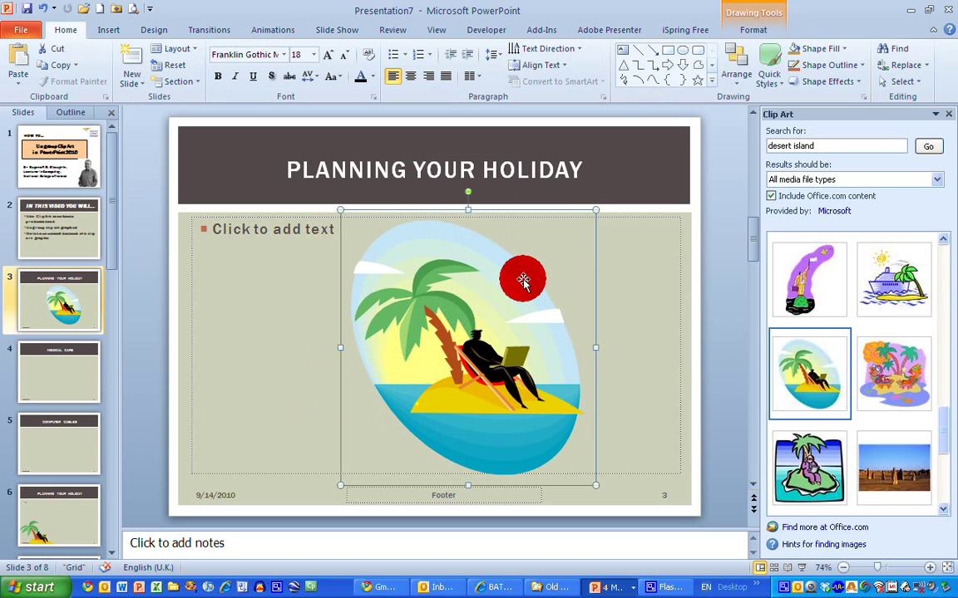
Select individual parts of the converted drawing in turn, including the figure's head and the outer sky oval.
click(523, 279)
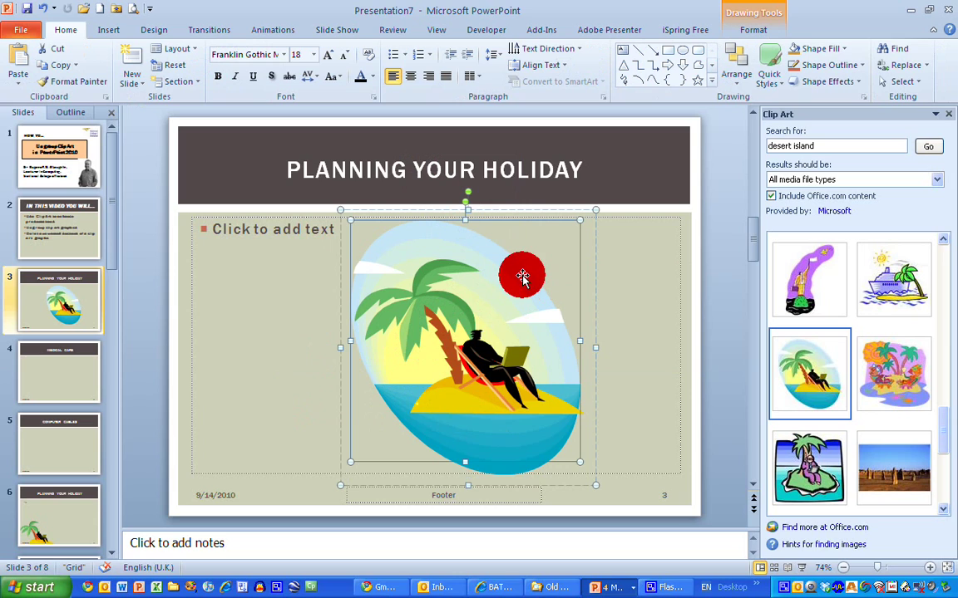
click(444, 383)
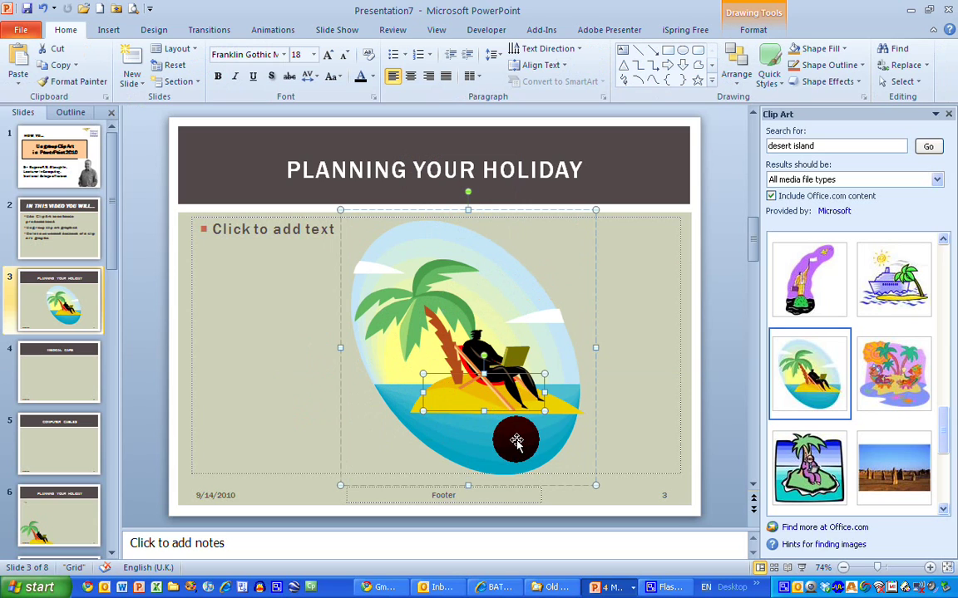
click(442, 311)
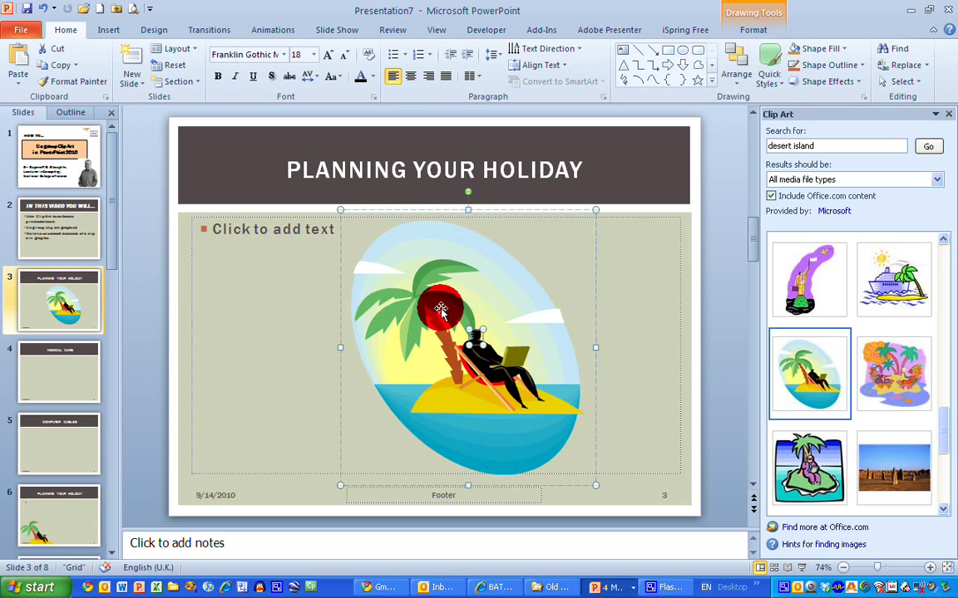
click(414, 296)
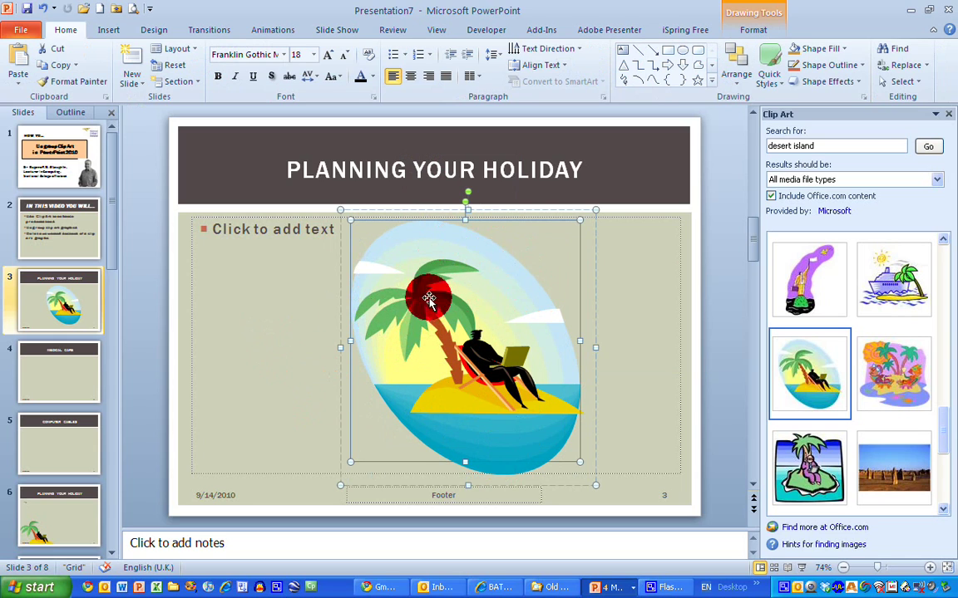
Delete the layered sky and sun ovals, both clouds and the sea, keeping only the palm, figure and yellow sand.
click(396, 236)
click(426, 245)
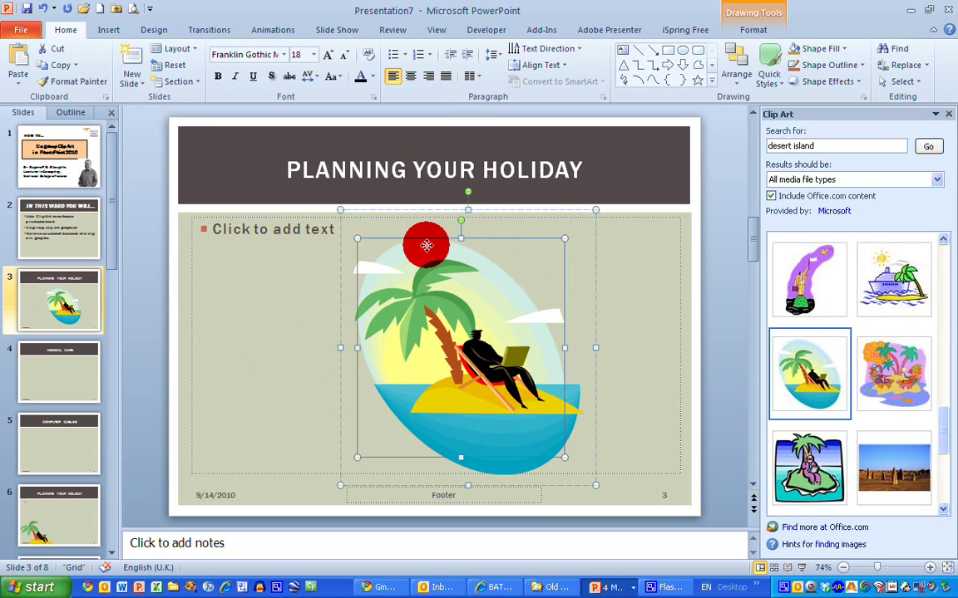
click(406, 261)
click(398, 271)
click(434, 282)
click(505, 342)
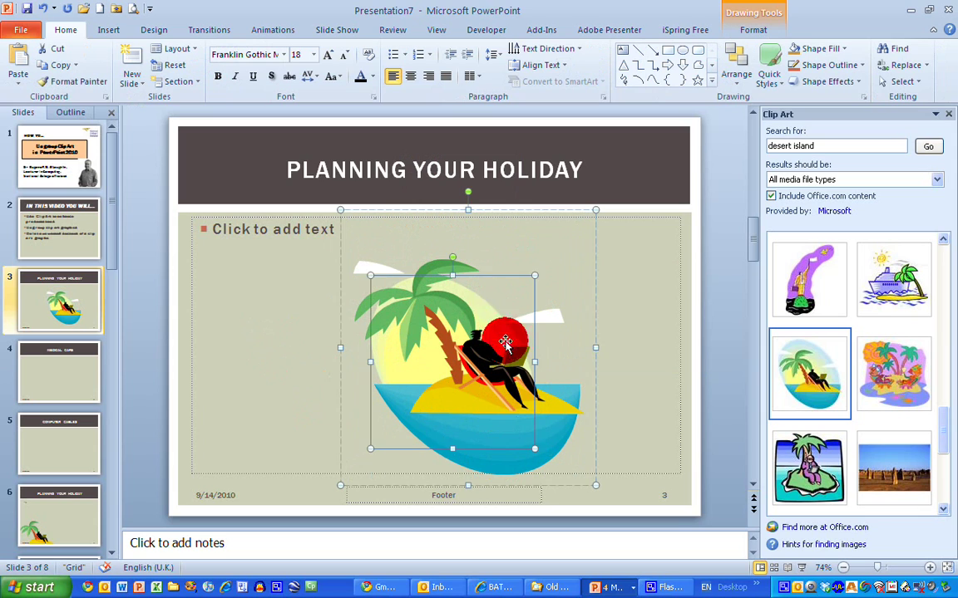
click(506, 342)
click(494, 339)
click(550, 320)
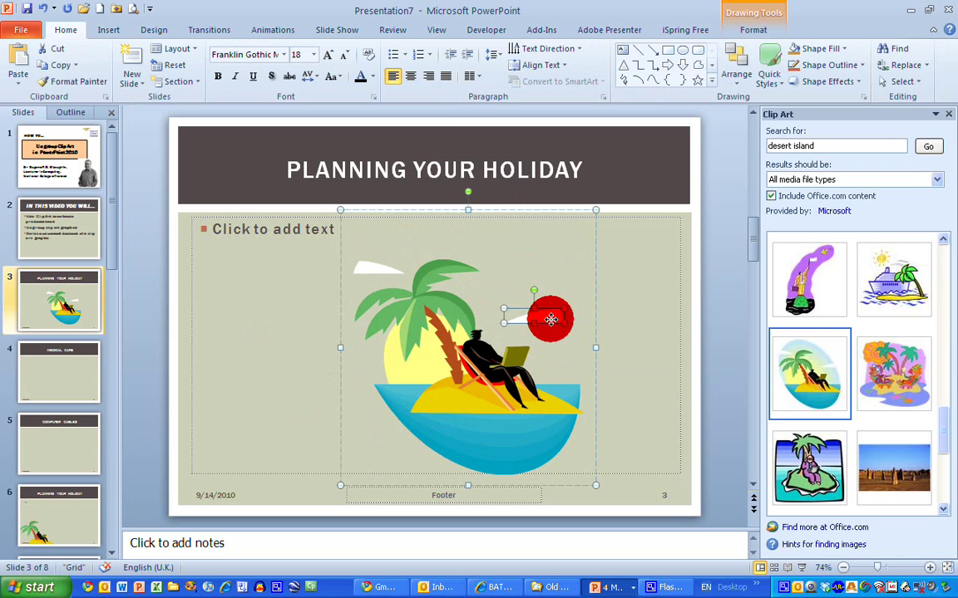
drag(551, 320, 552, 453)
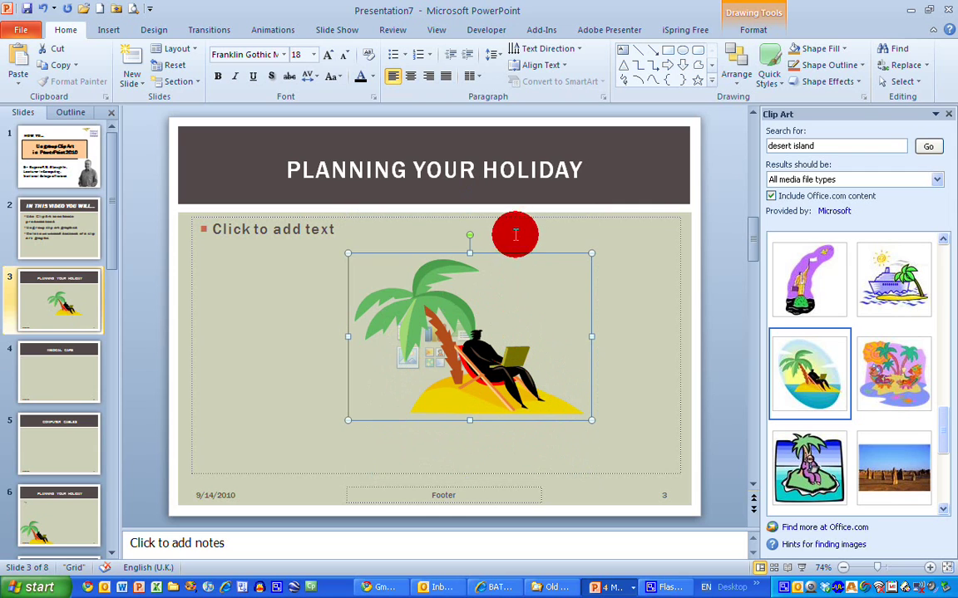
Move the trimmed island drawing to the lower-left corner of the slide and deselect it.
drag(515, 252, 337, 327)
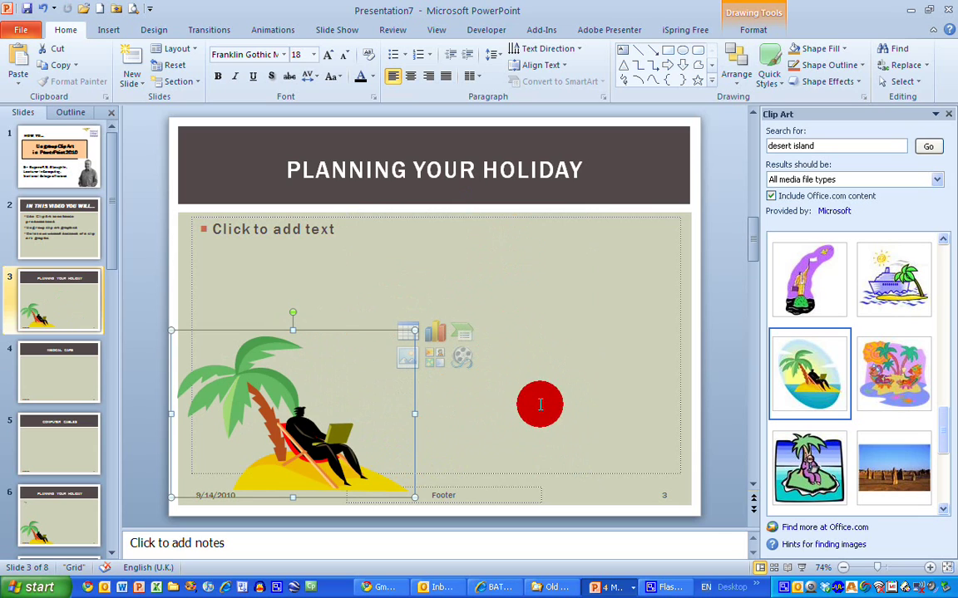
click(542, 324)
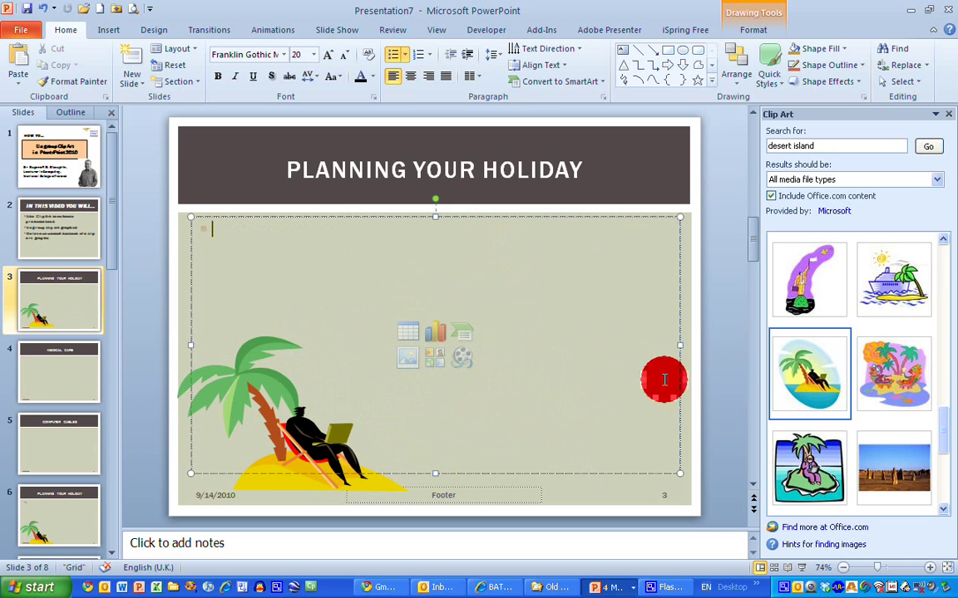
click(701, 409)
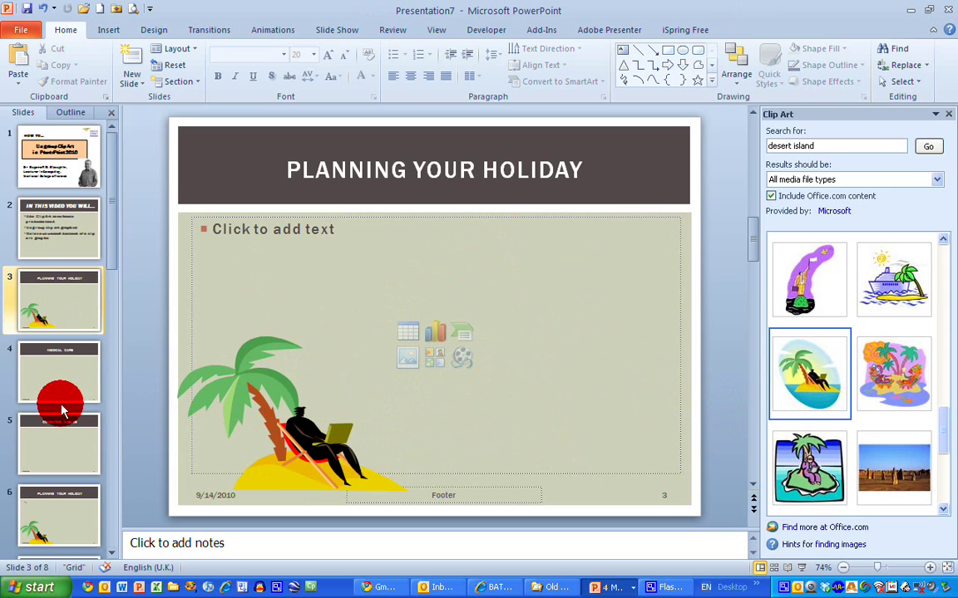
On the Medical Care slide, search the clip art library for "wheelchair".
click(68, 378)
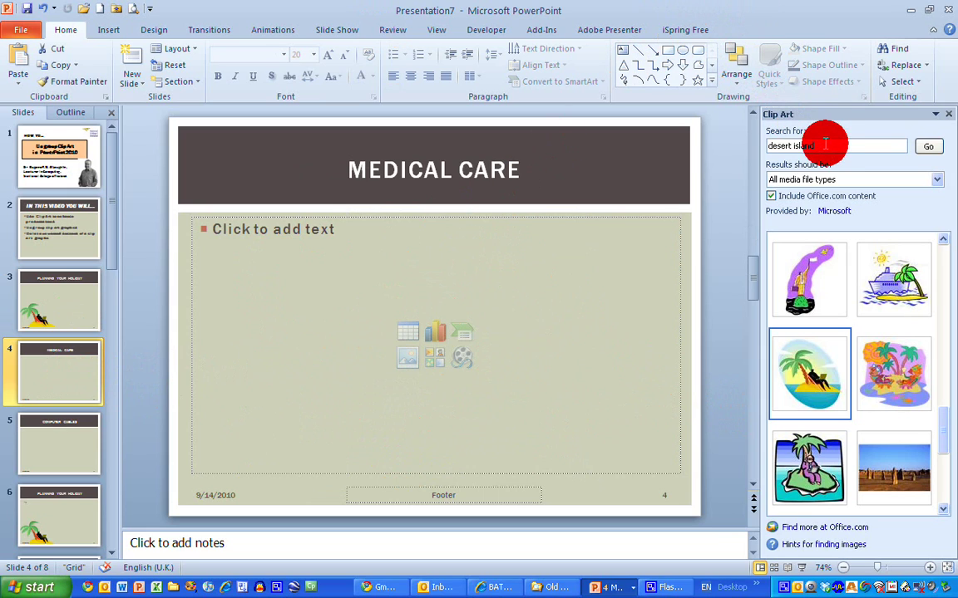
drag(829, 145, 763, 149)
text(wheelc)
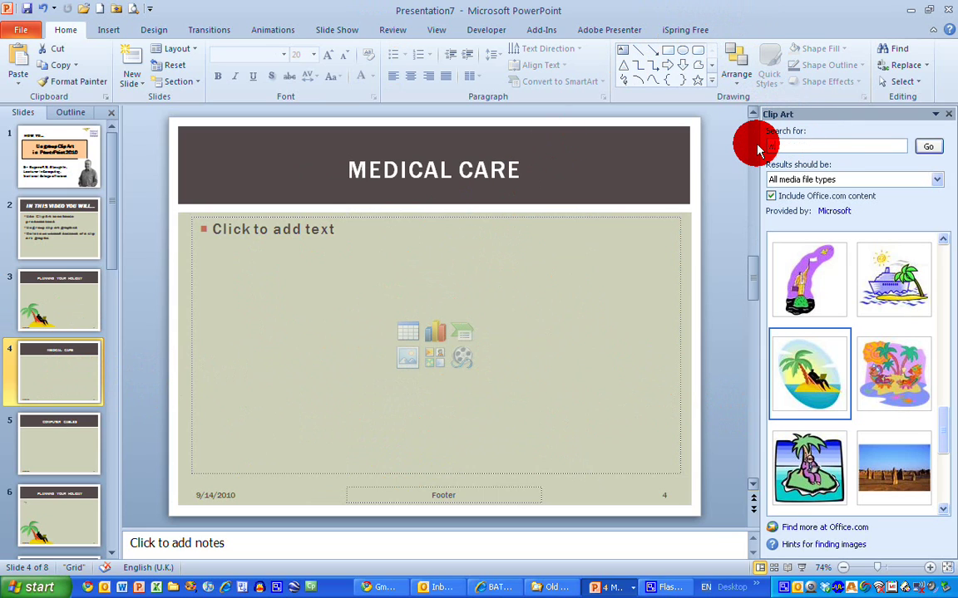
text(hair)
key(Return)
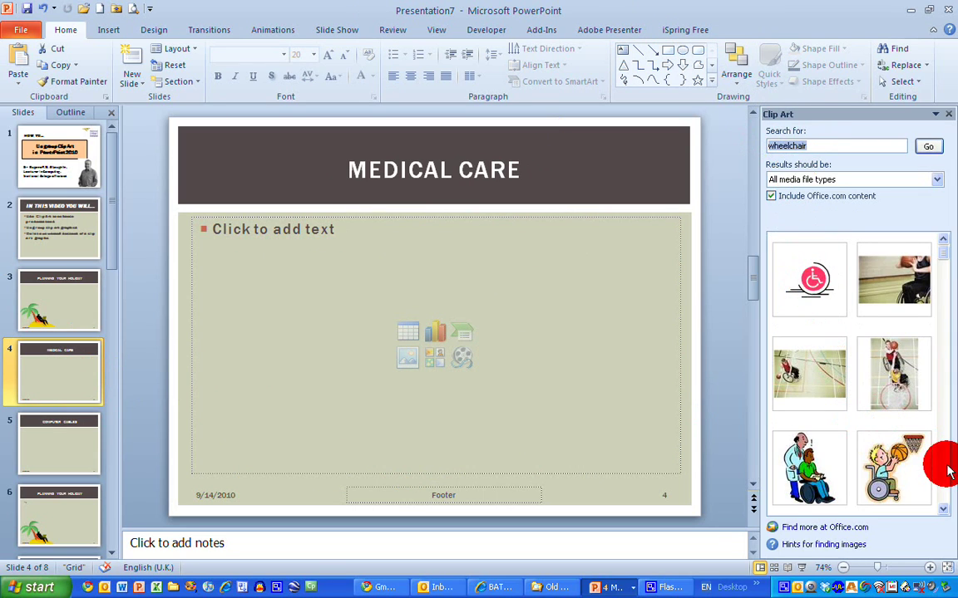
Insert the wheelchair clip art of a nurse in turquoise pushing a man in purple against a green circular background.
scroll(948, 472, down, 2)
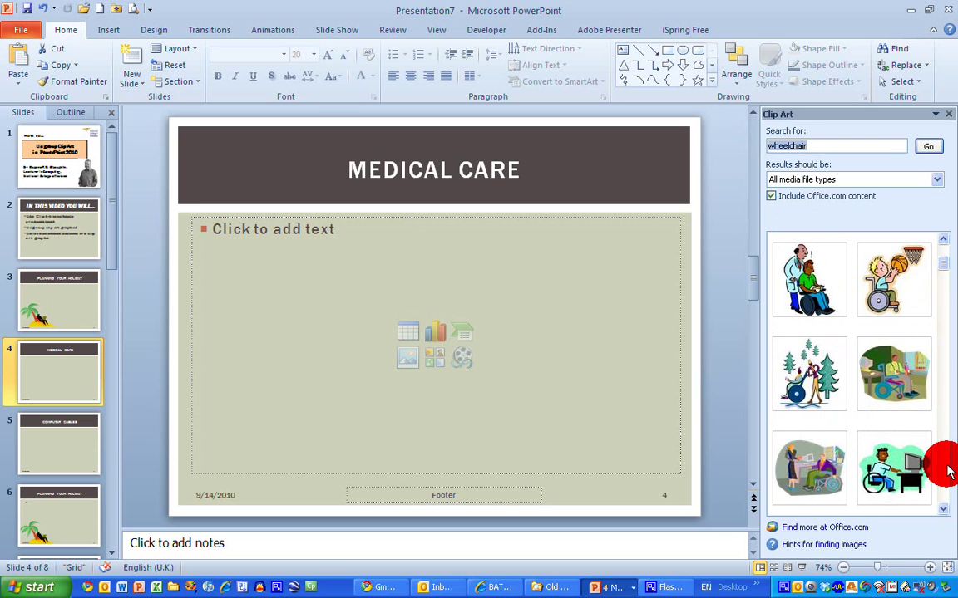
scroll(947, 472, down, 2)
scroll(947, 472, down, 2)
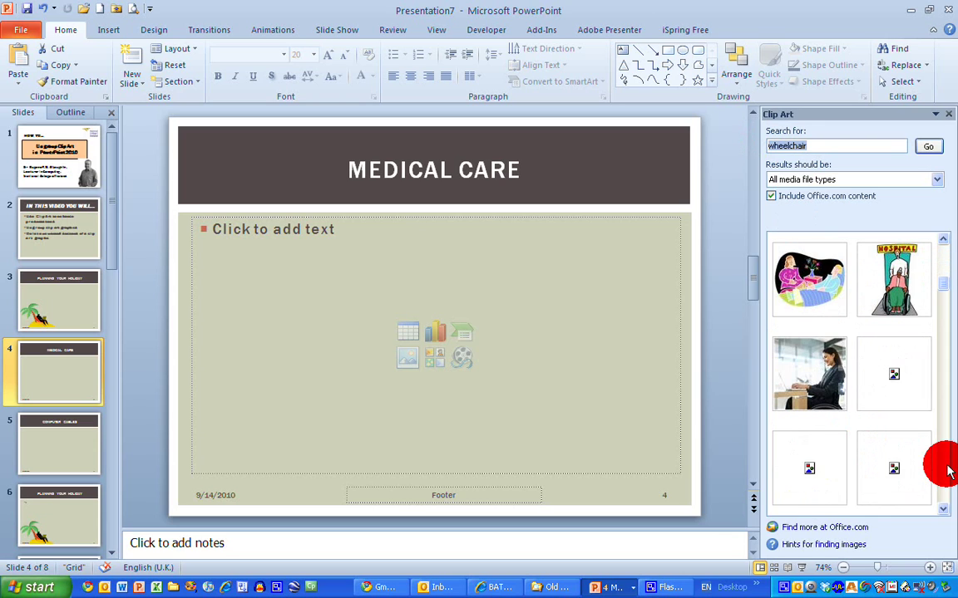
scroll(947, 472, down, 2)
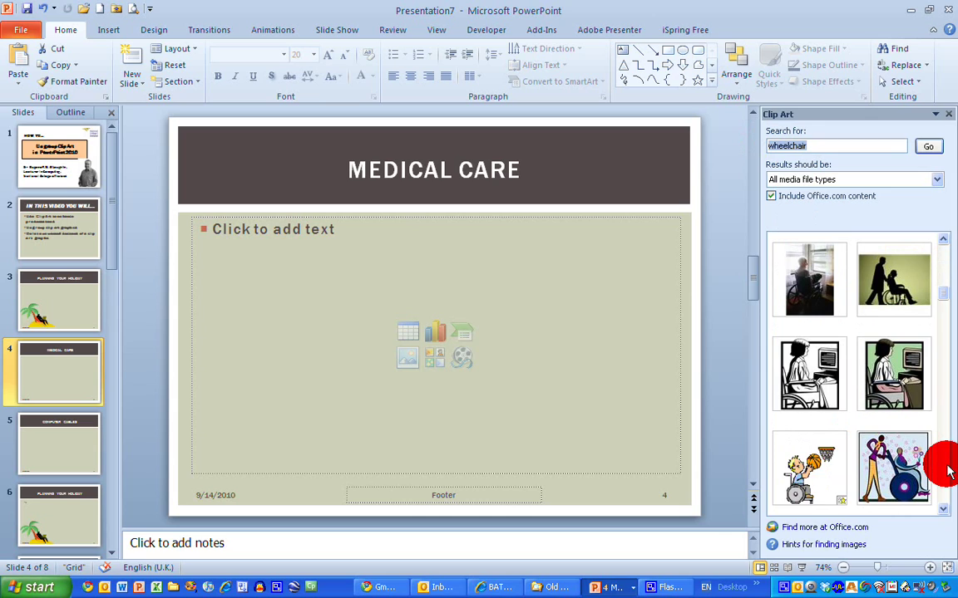
scroll(947, 472, down, 2)
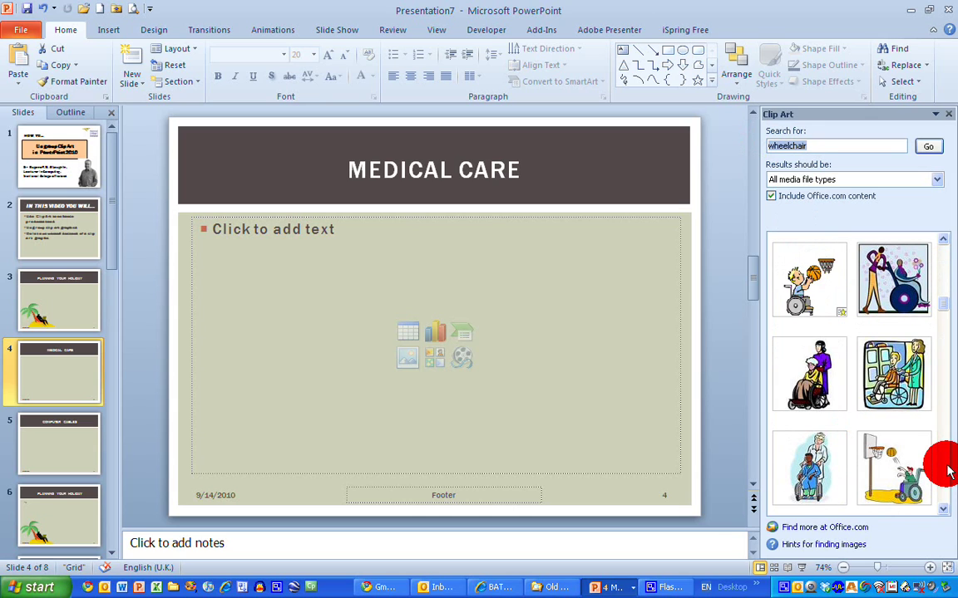
scroll(947, 472, down, 2)
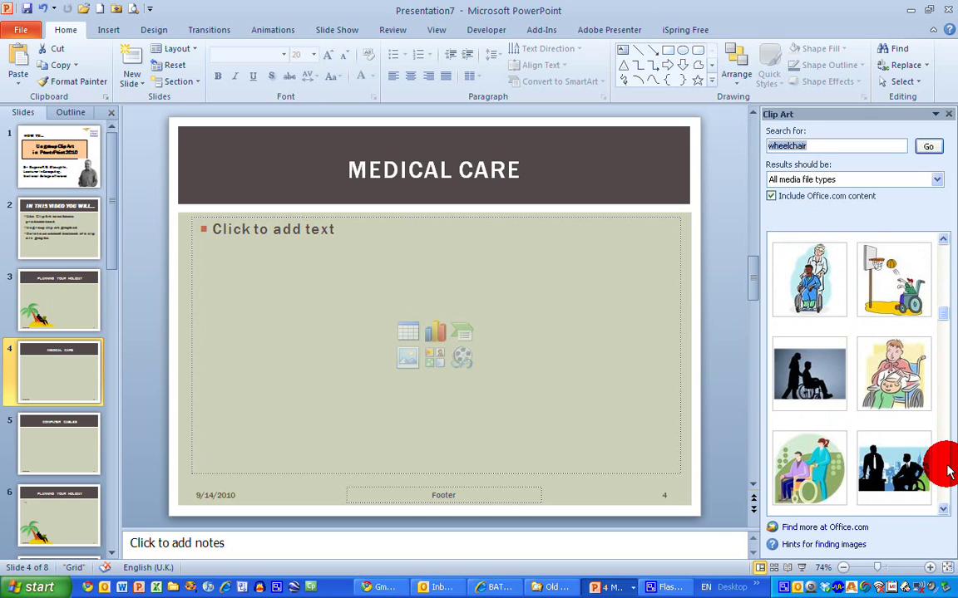
mouse_move(805, 476)
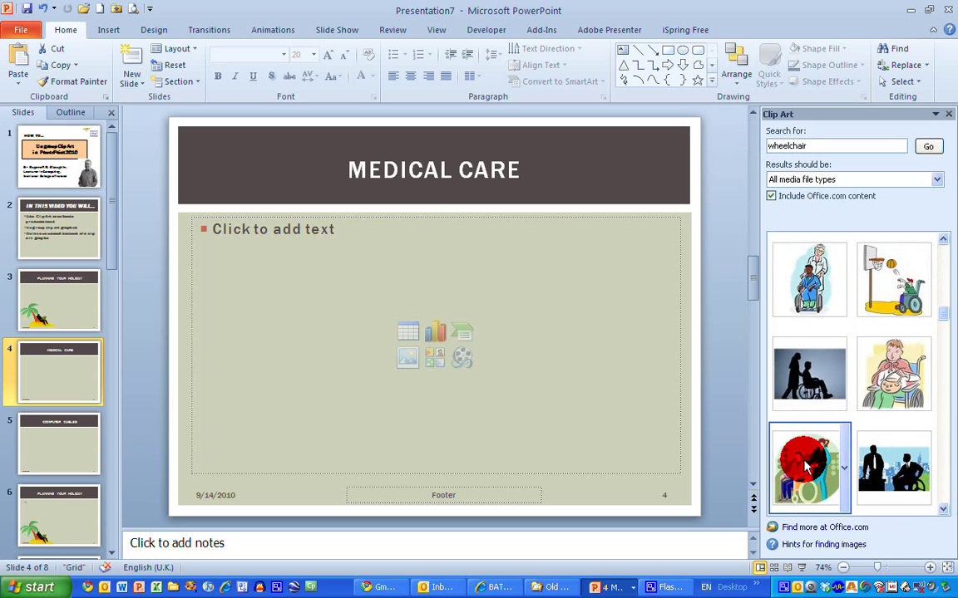
click(805, 467)
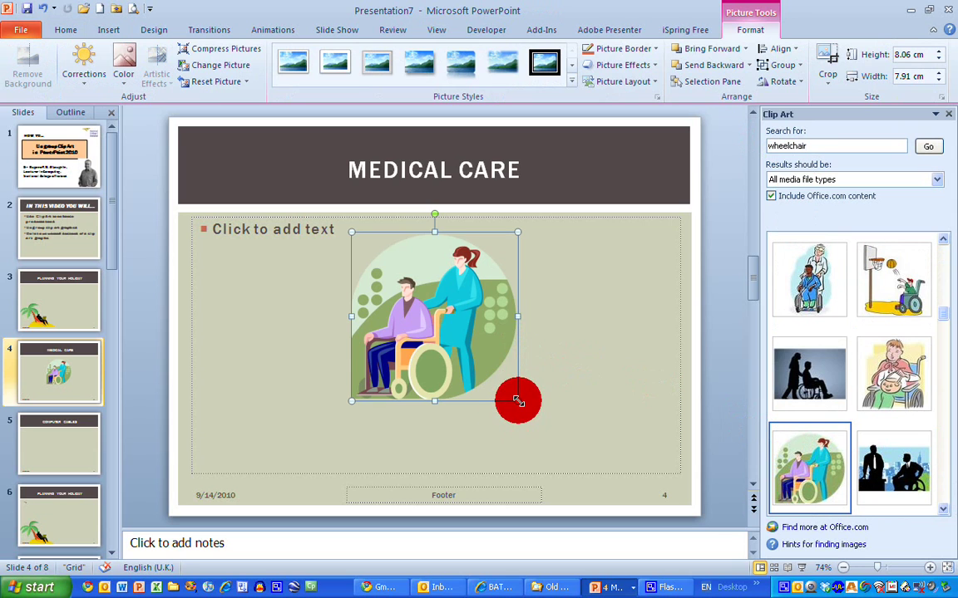
Enlarge the wheelchair clip art to about 12.59 cm high by 12.36 cm wide and move it to the slide's right side.
drag(517, 402, 598, 436)
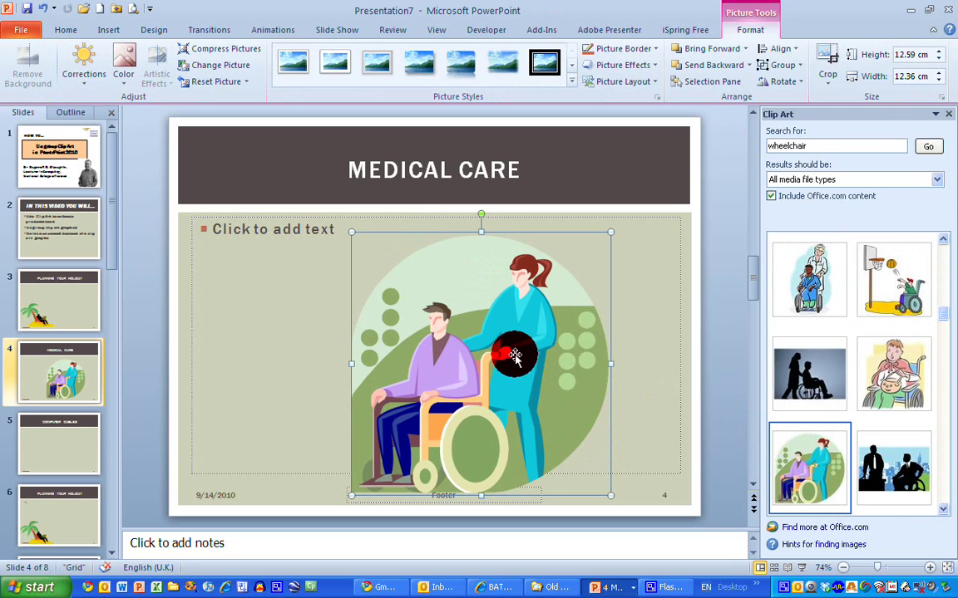
drag(515, 356, 577, 344)
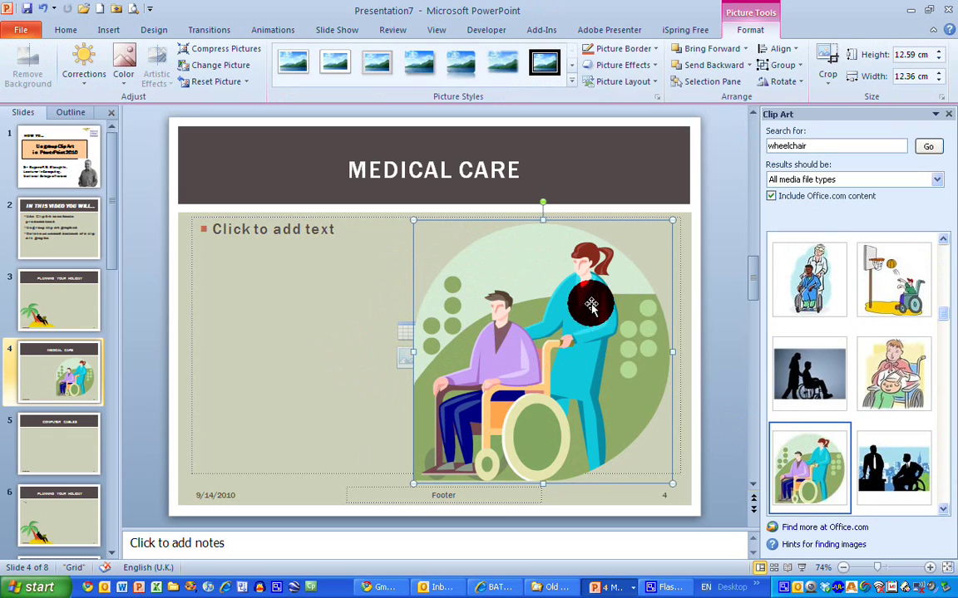
Ungroup the wheelchair clip art, converting the imported picture to a Microsoft Office drawing object.
right_click(525, 270)
mouse_move(587, 389)
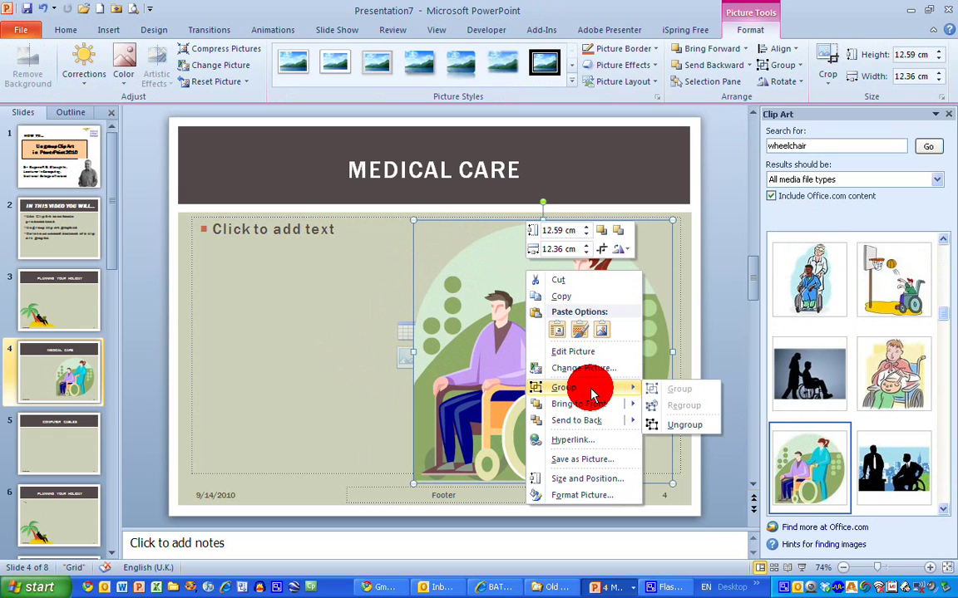
click(686, 426)
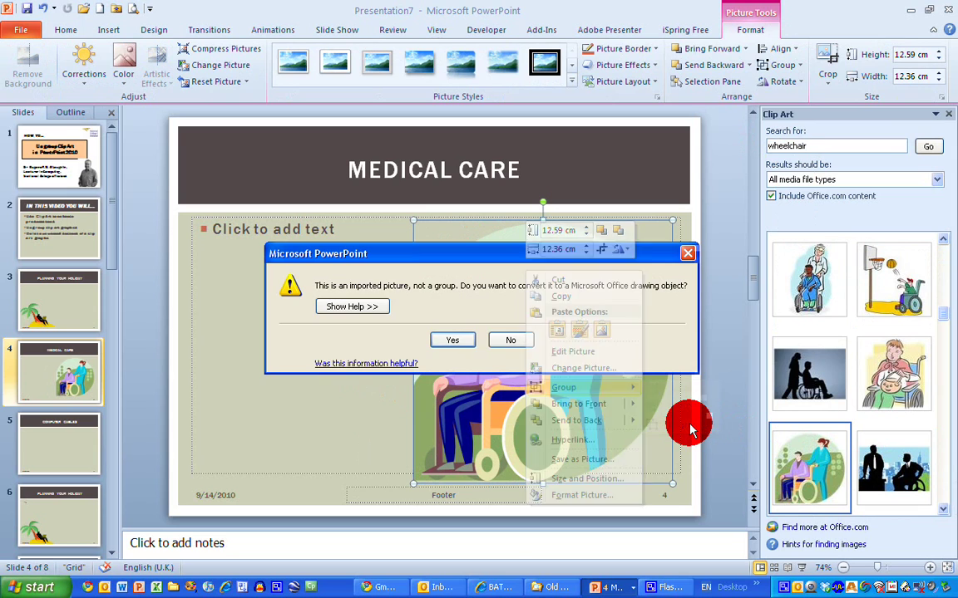
click(452, 341)
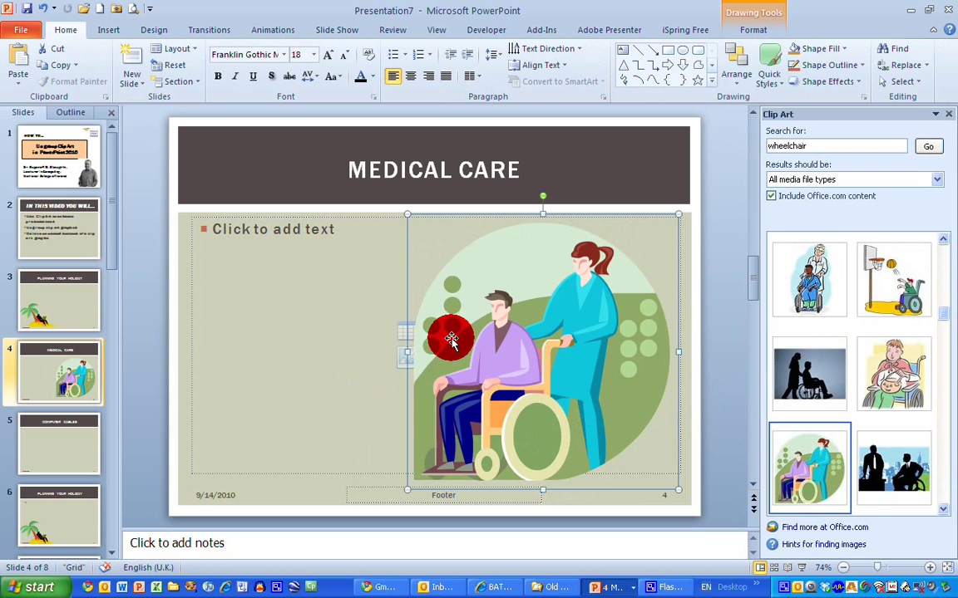
Delete the pale green sky, the green hill, the background dots and the invisible bounding rectangle, keeping only the nurse and the man in the wheelchair.
click(506, 242)
key(Delete)
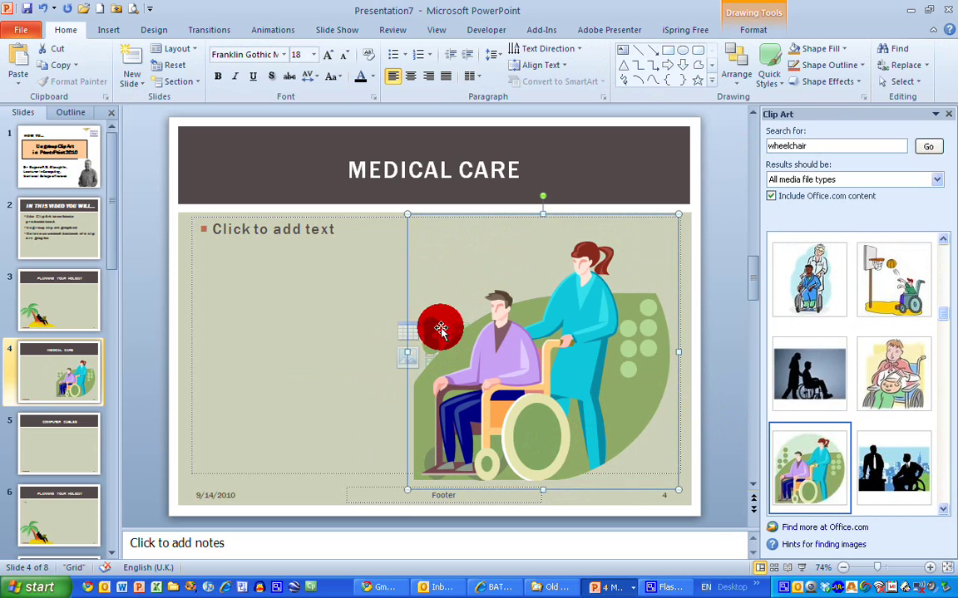
click(452, 357)
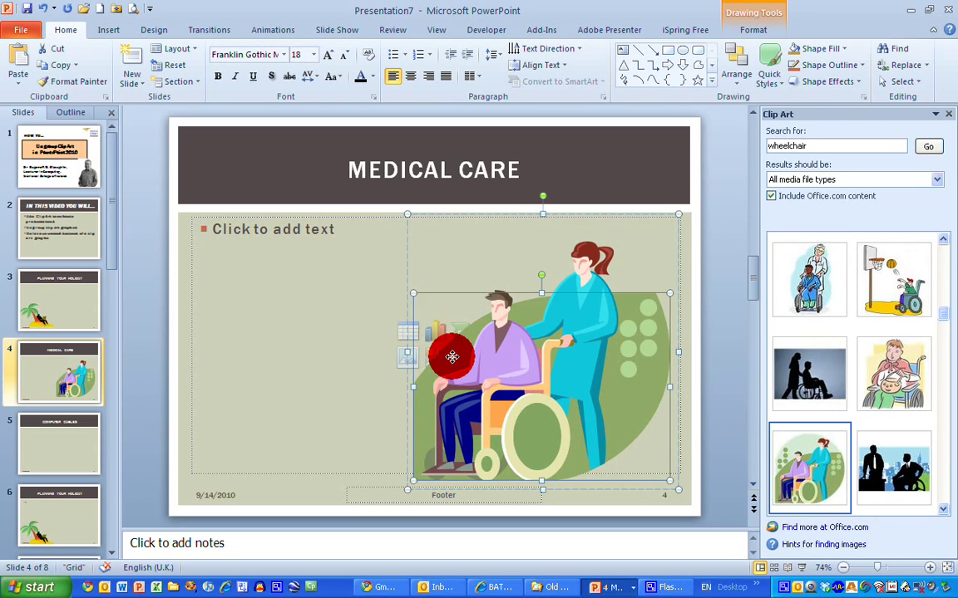
key(Delete)
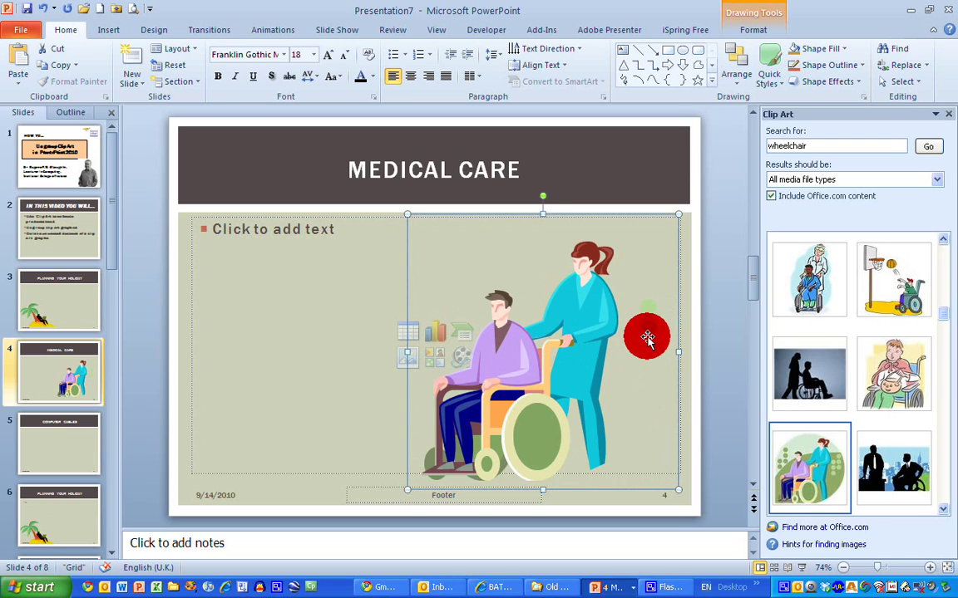
click(668, 419)
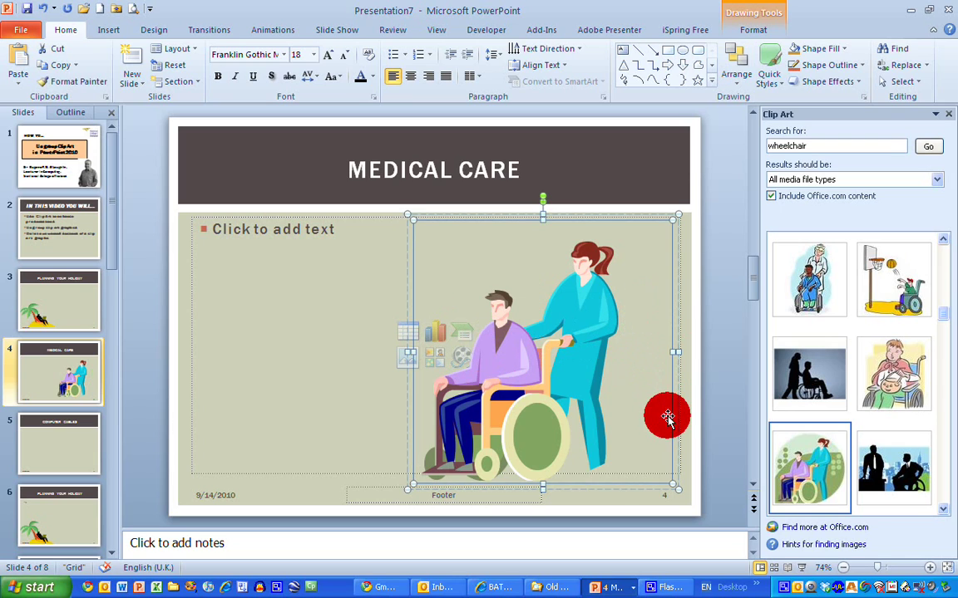
Shrink the trimmed wheelchair drawing, place it in the slide's lower-right corner and deselect it.
drag(566, 355, 637, 374)
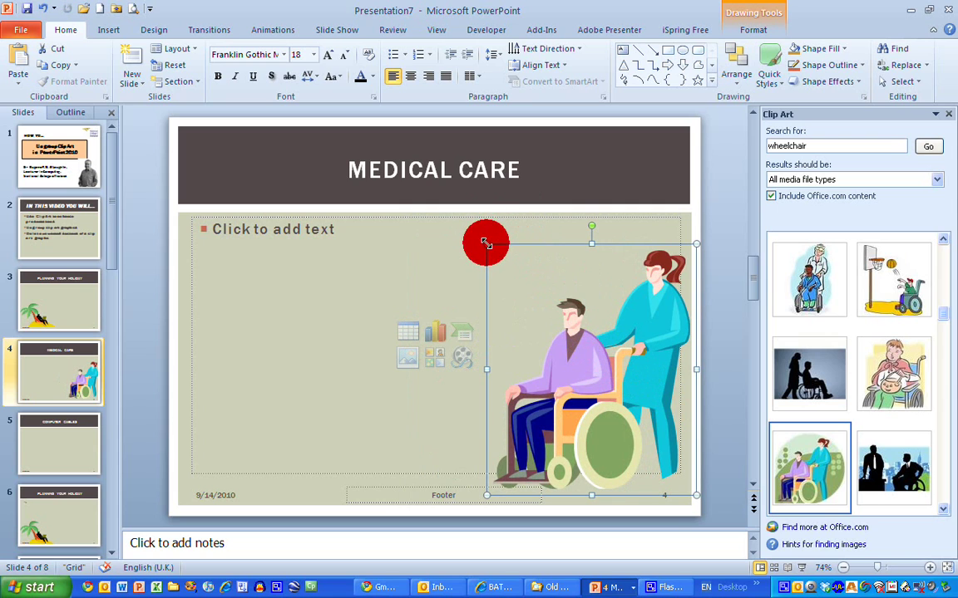
drag(486, 243, 537, 321)
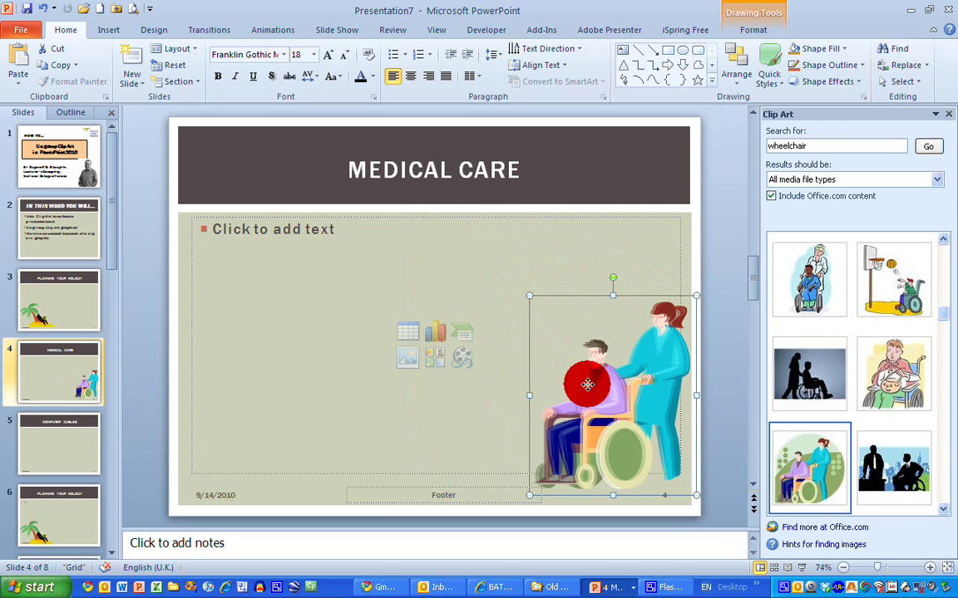
drag(587, 384, 582, 390)
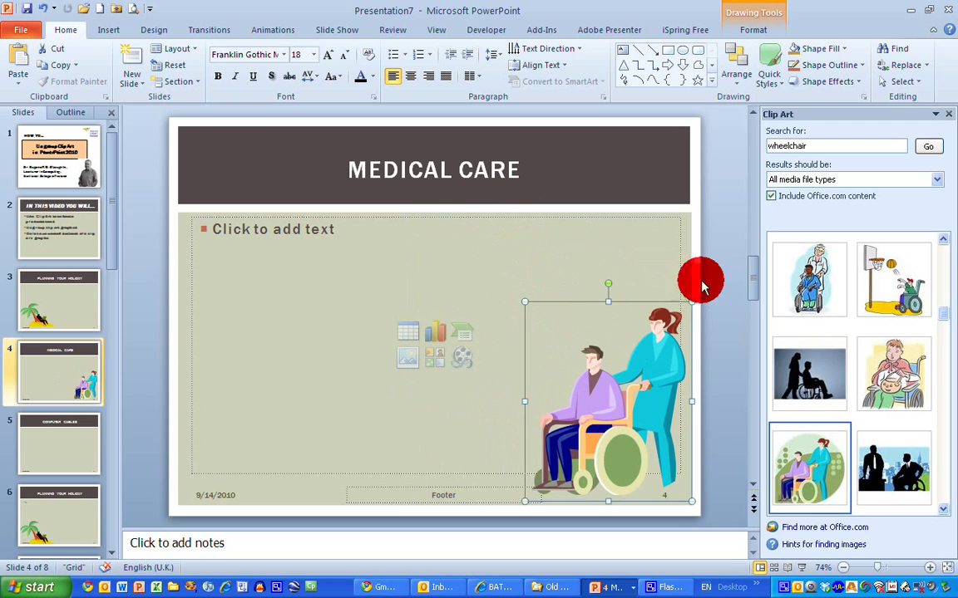
click(690, 240)
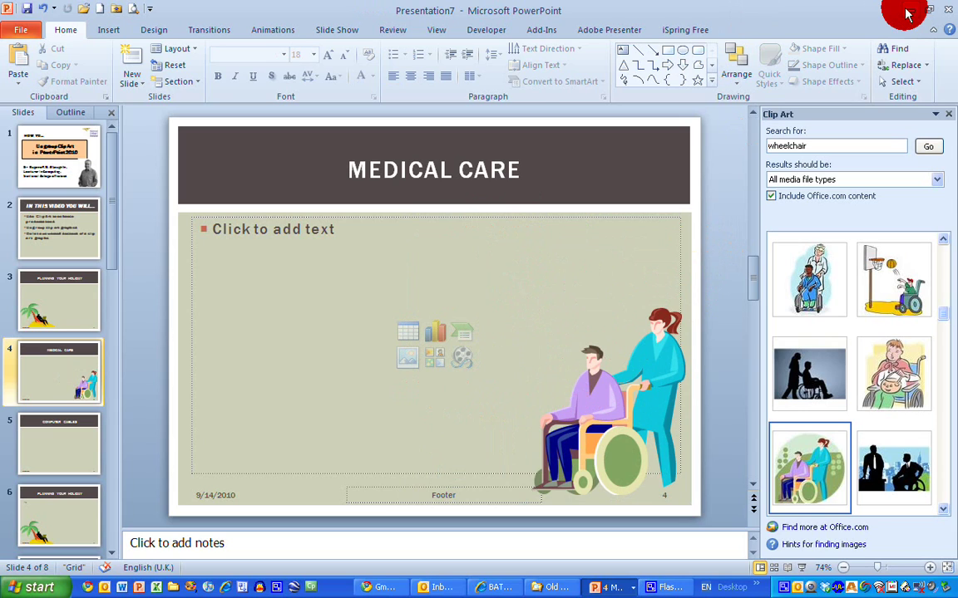
On the Computer Cables slide, search the clip art library for "computer".
click(74, 451)
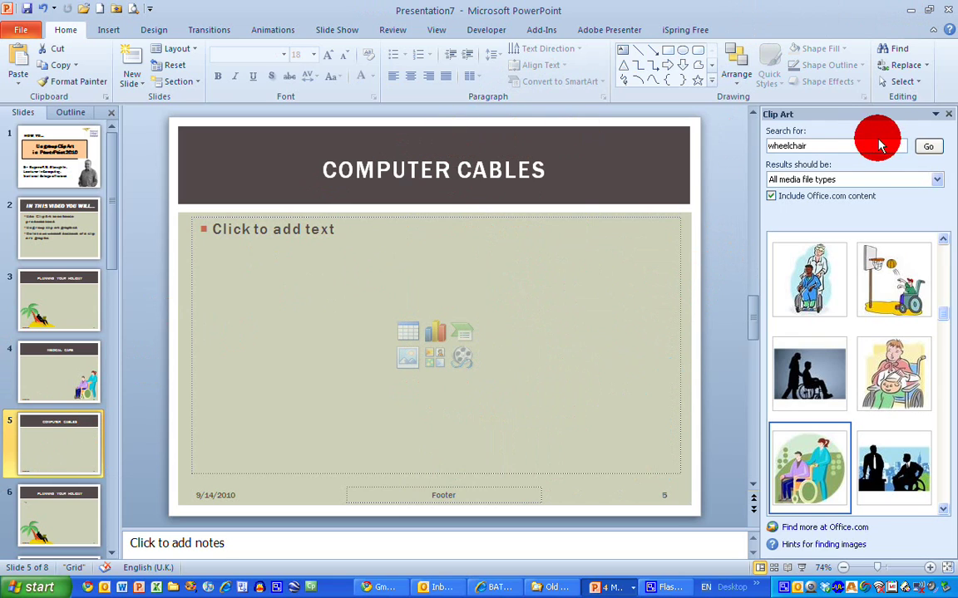
double_click(829, 146)
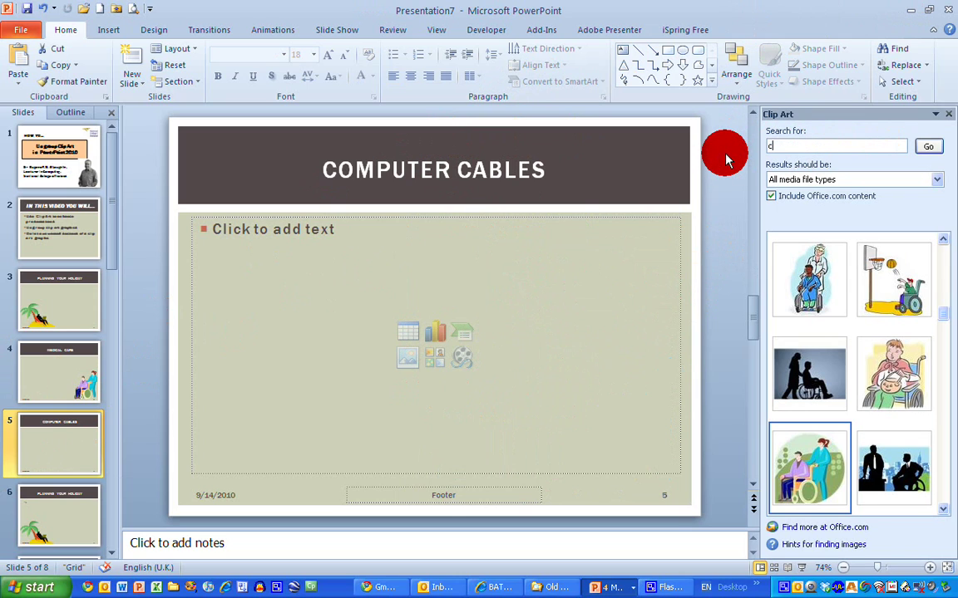
key(Return)
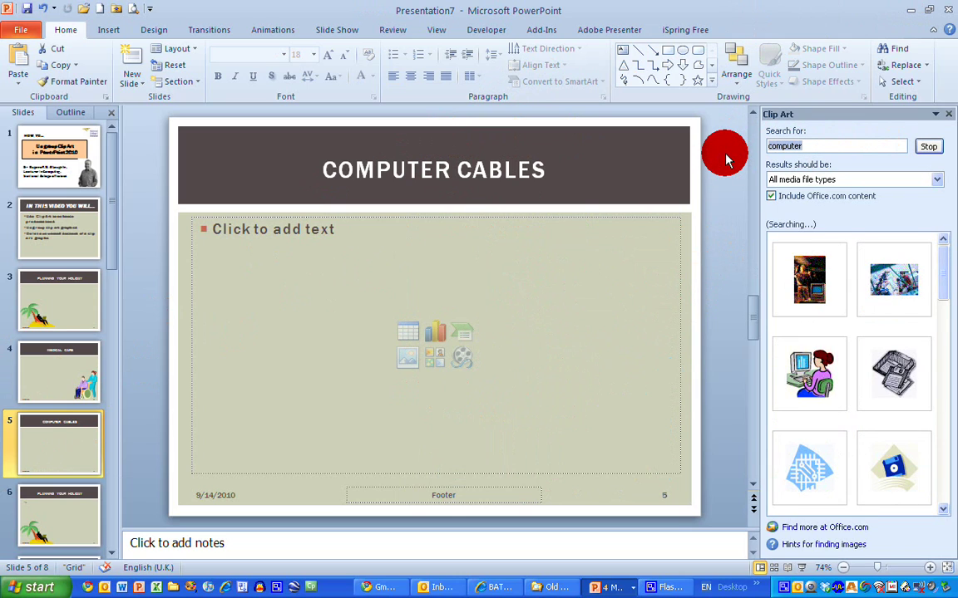
Insert the lime-green clip art of a man holding a computer's cable and enlarge it to about 9.91 by 10.18 cm.
scroll(823, 423, down, 5)
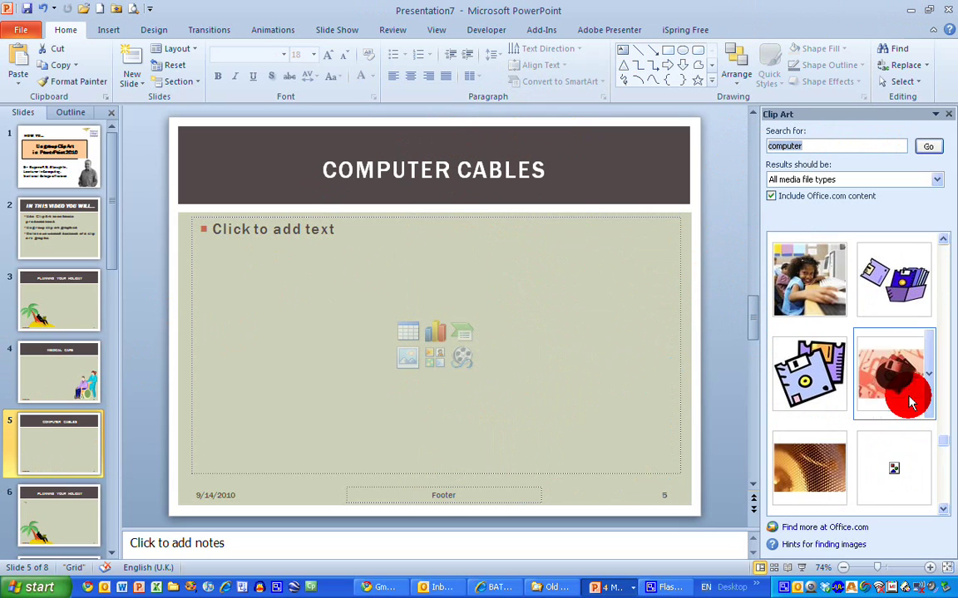
drag(945, 448, 940, 257)
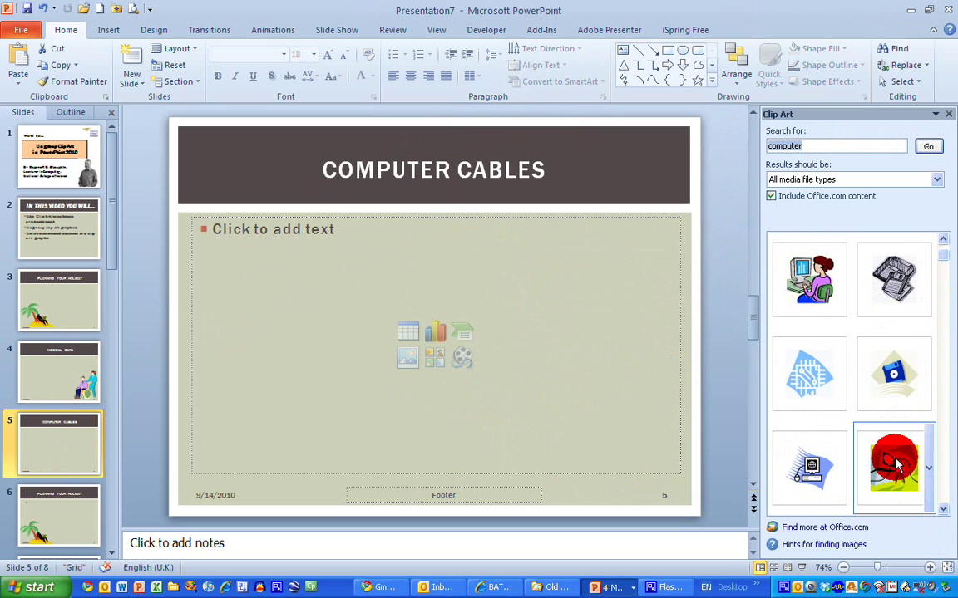
click(943, 509)
click(904, 381)
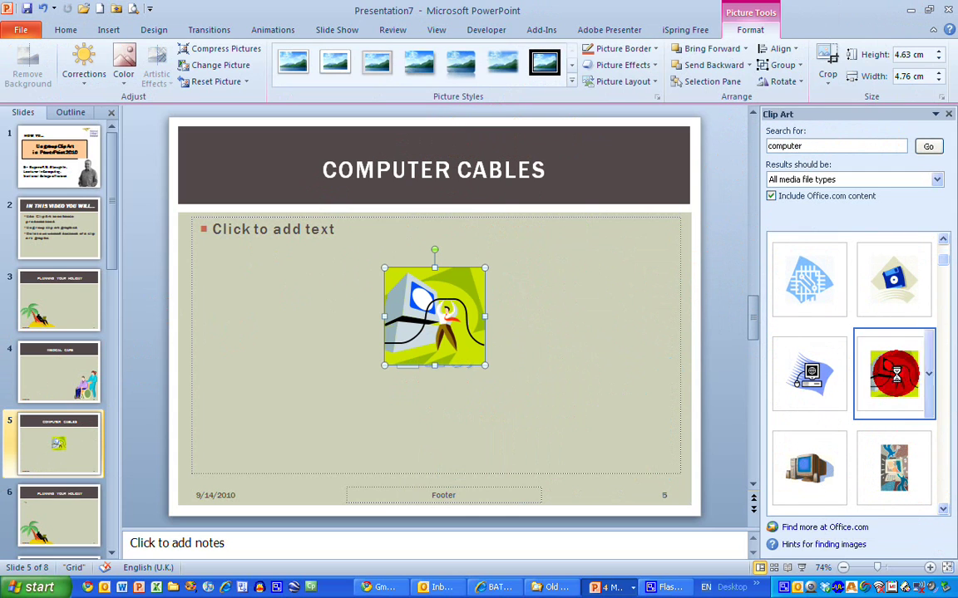
drag(485, 371, 592, 449)
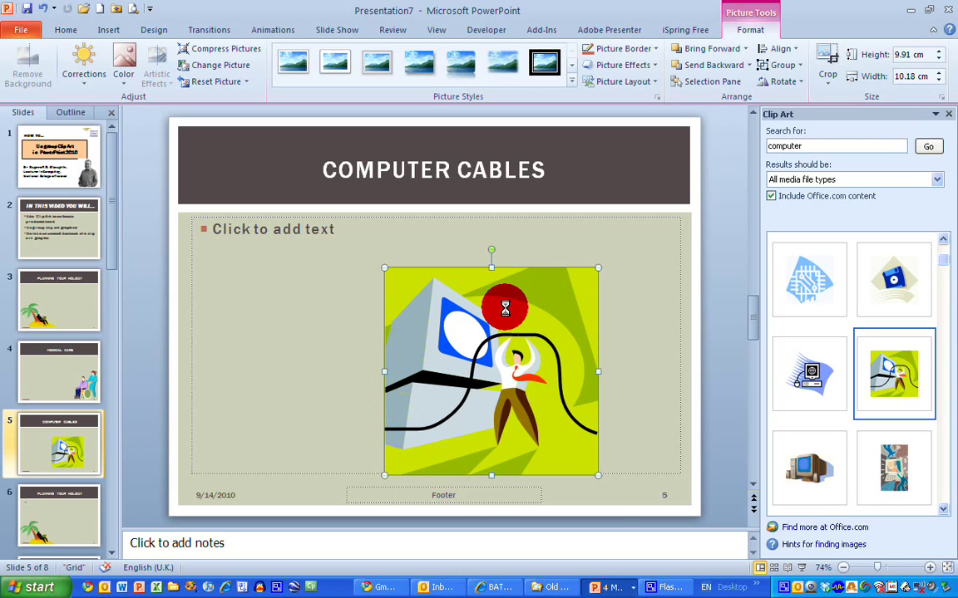
Ungroup the computer cable clip art, converting the imported picture to a Microsoft Office drawing object.
right_click(505, 308)
mouse_move(597, 427)
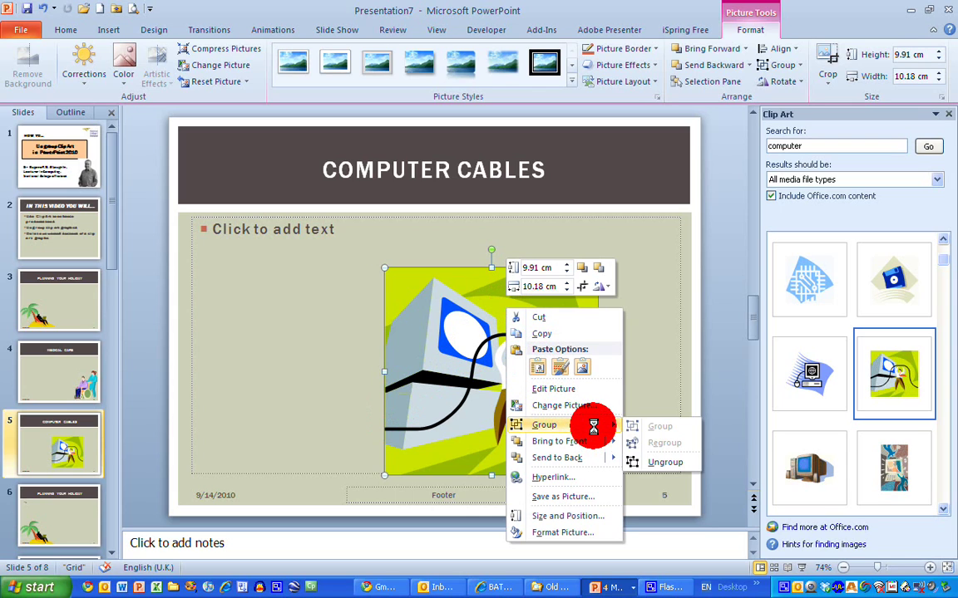
click(669, 468)
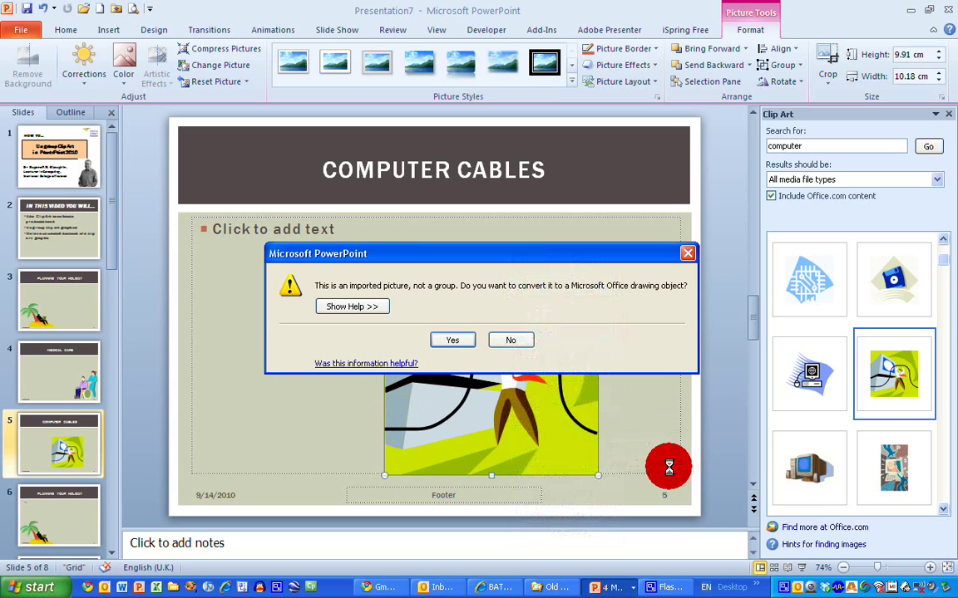
click(453, 337)
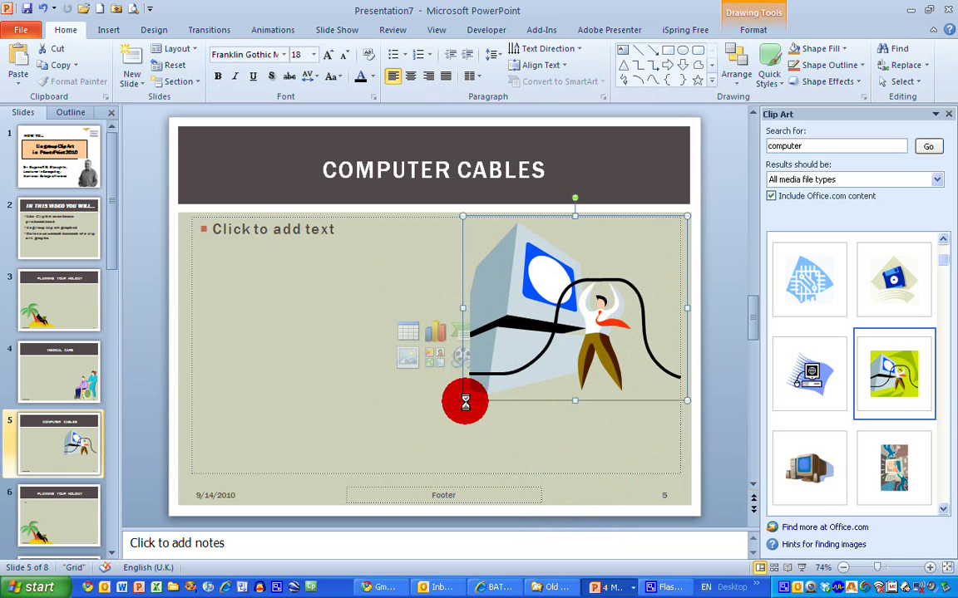
Shrink the computer and cable drawing, position it in the upper-right corner of the slide's content area and deselect it.
drag(463, 400, 546, 341)
drag(581, 306, 569, 303)
click(688, 422)
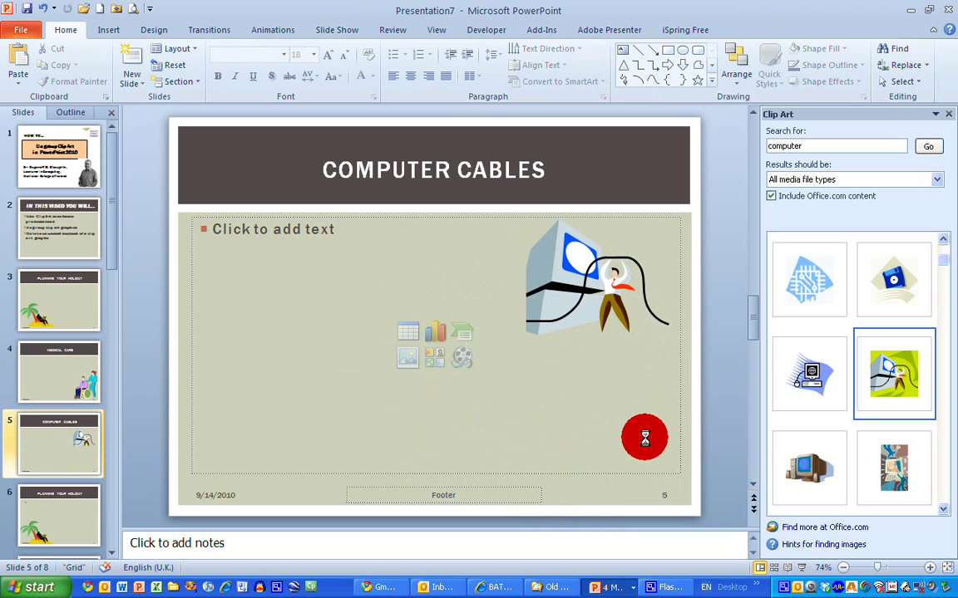